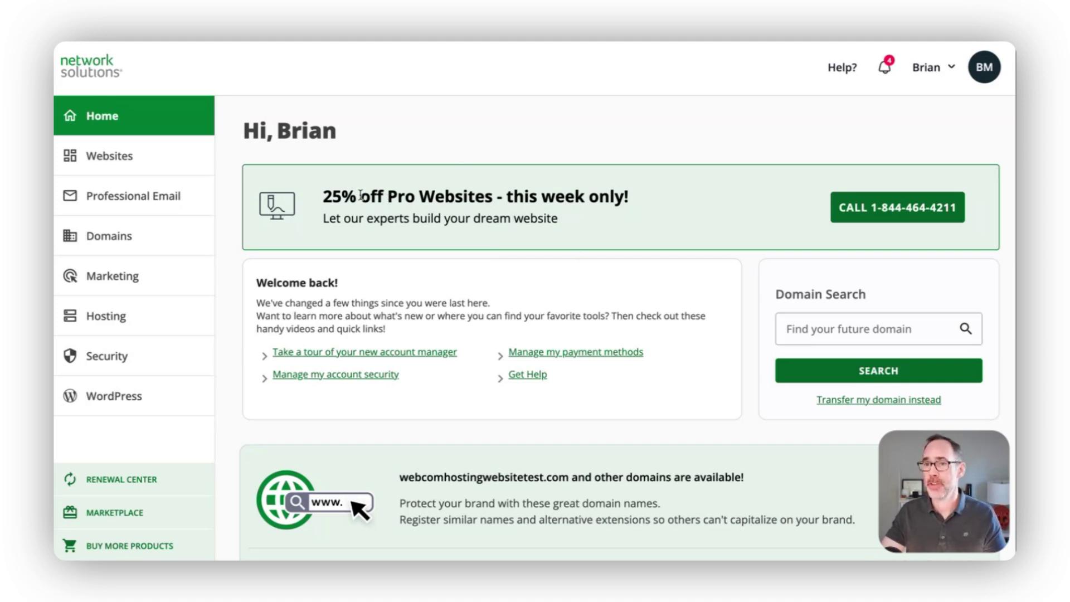
Show All Websites, listing the account's eCommerce and Website plan sites.
left_click(109, 153)
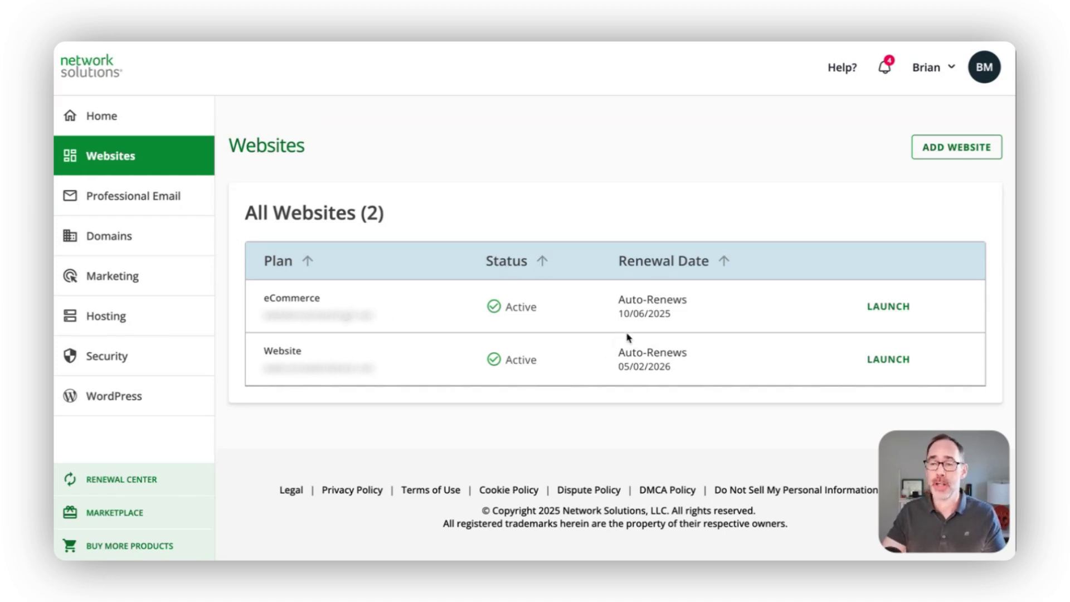
Launch the eCommerce site in the editor and scroll through its existing page.
left_click(887, 306)
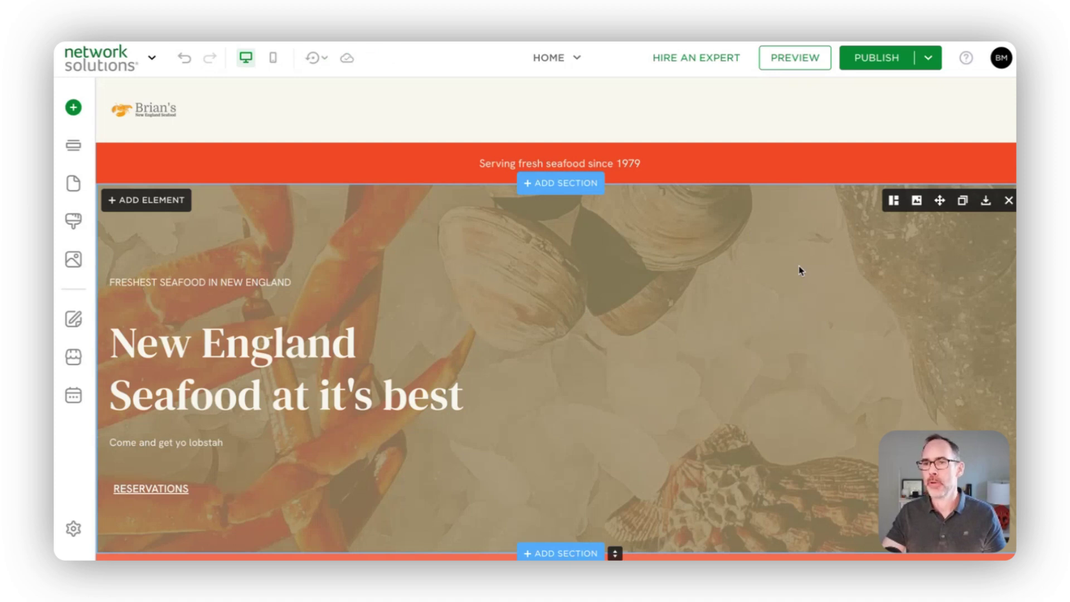
scroll(815, 285, "down", 2)
scroll(821, 282, "down", 15)
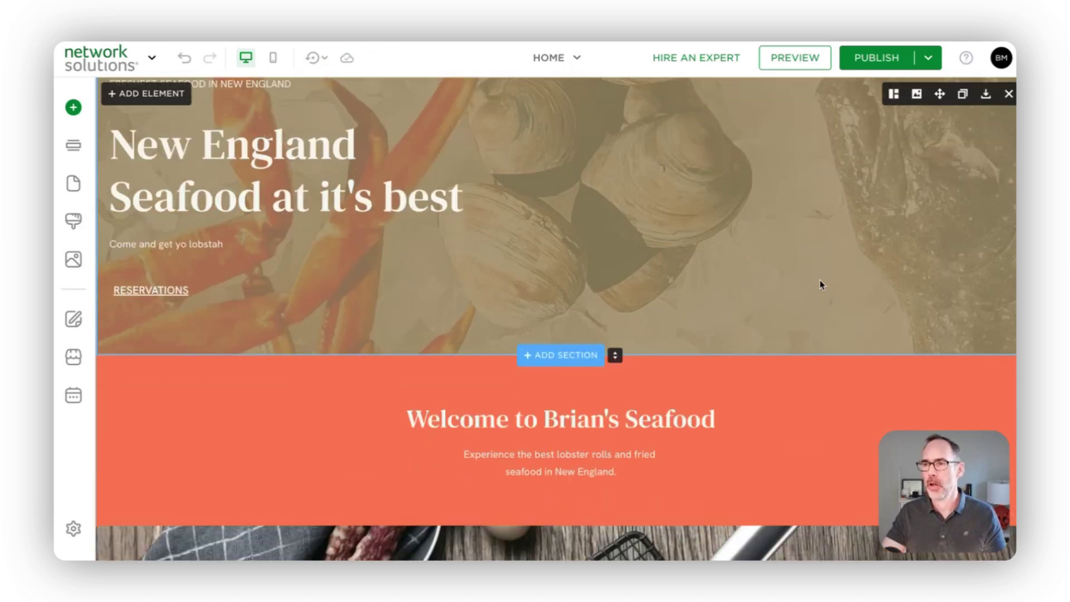
scroll(827, 282, "up", 15)
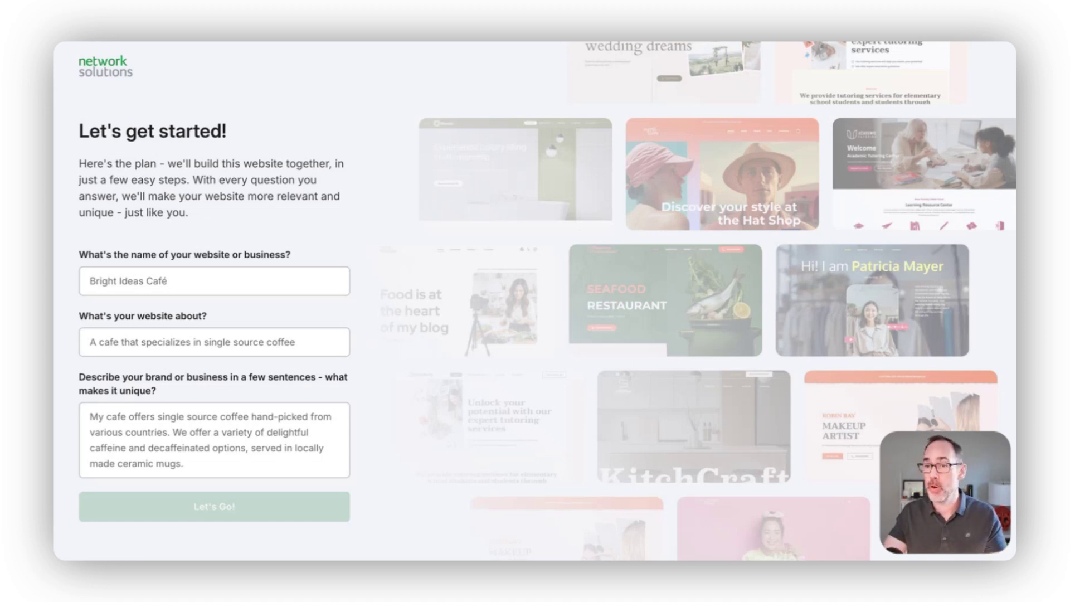
Enter name New England Hot Yoga Studio, topic Yoga Classes and the studio description, then submit.
left_click(142, 276)
type("New England Hot Yoga Studio")
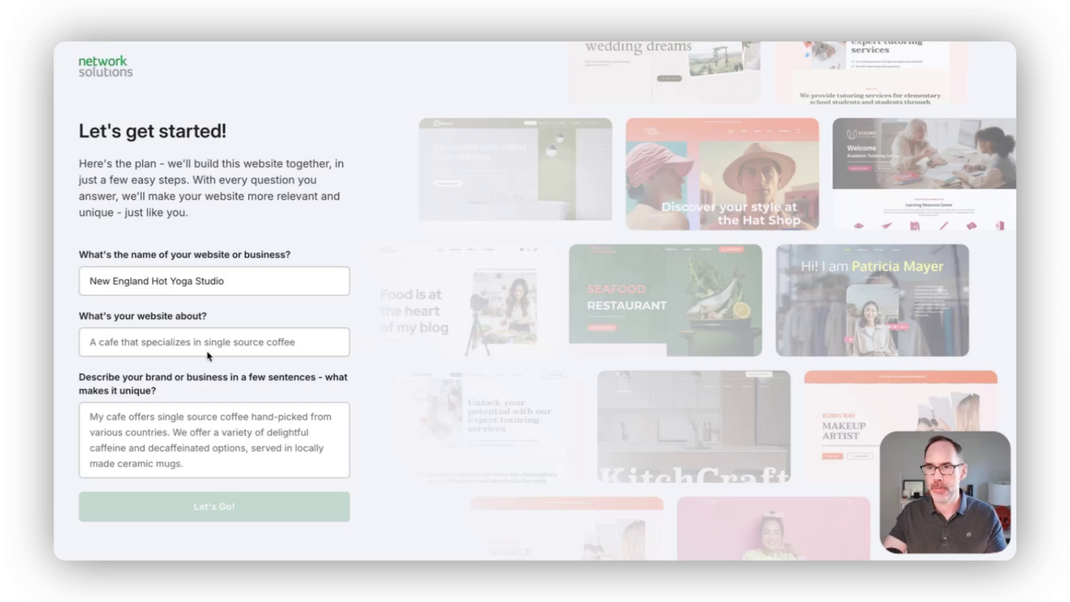
left_click(245, 347)
type("Yoga Classes")
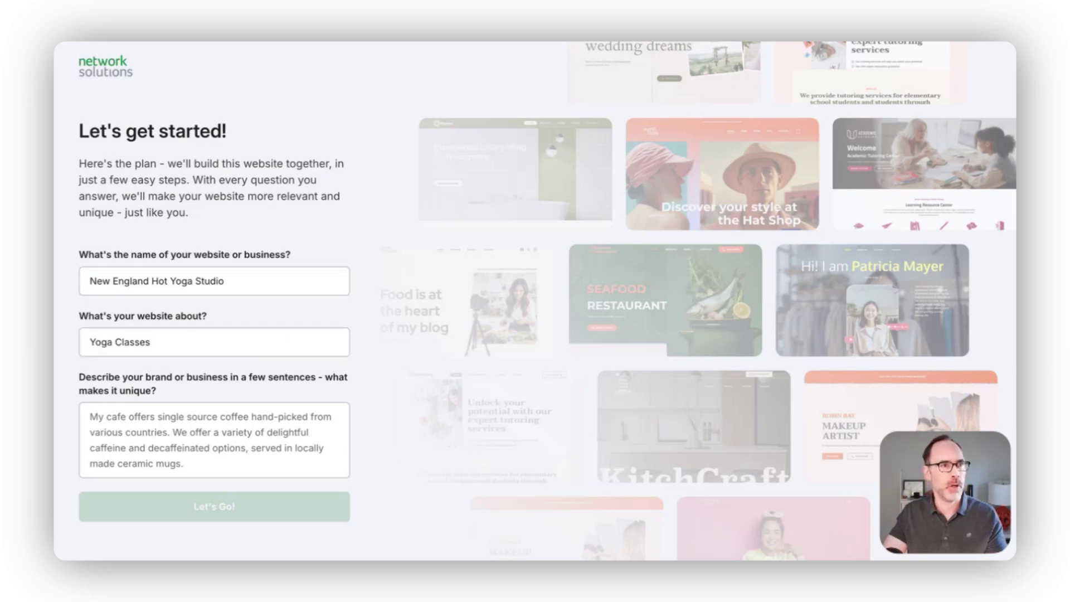
left_click(226, 433)
type("We are family owned Bikram yoga studio located in Salem, Massachusetts delivering hot yoga classes and teacher training in our 10,000 square foot practice space.")
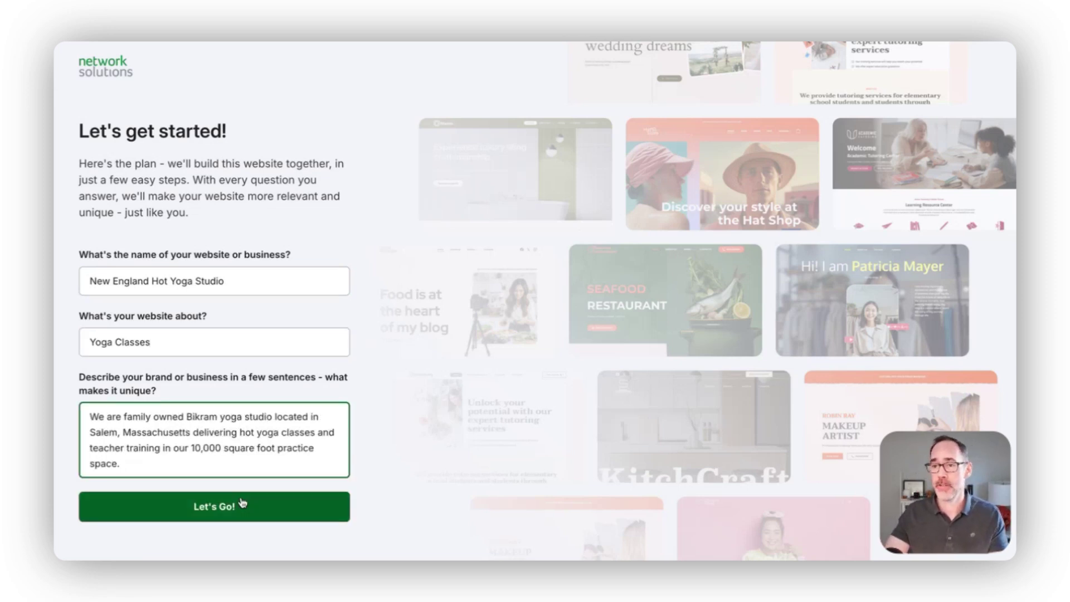
left_click(269, 510)
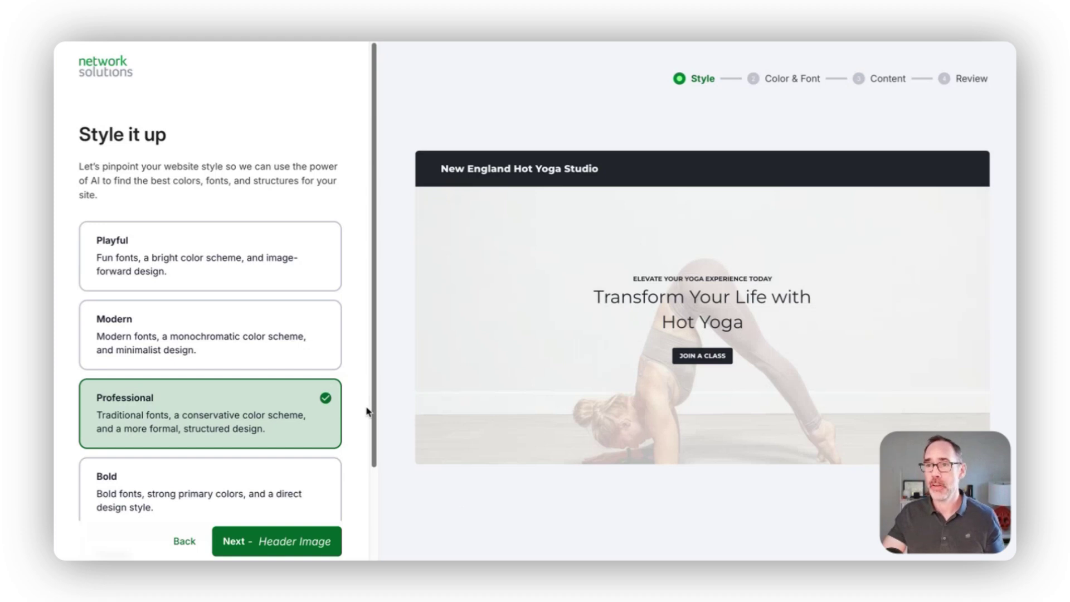
Preview the Playful, Modern, Professional, Bold and Classic styles, then pick Playful.
scroll(365, 408, "down", 3)
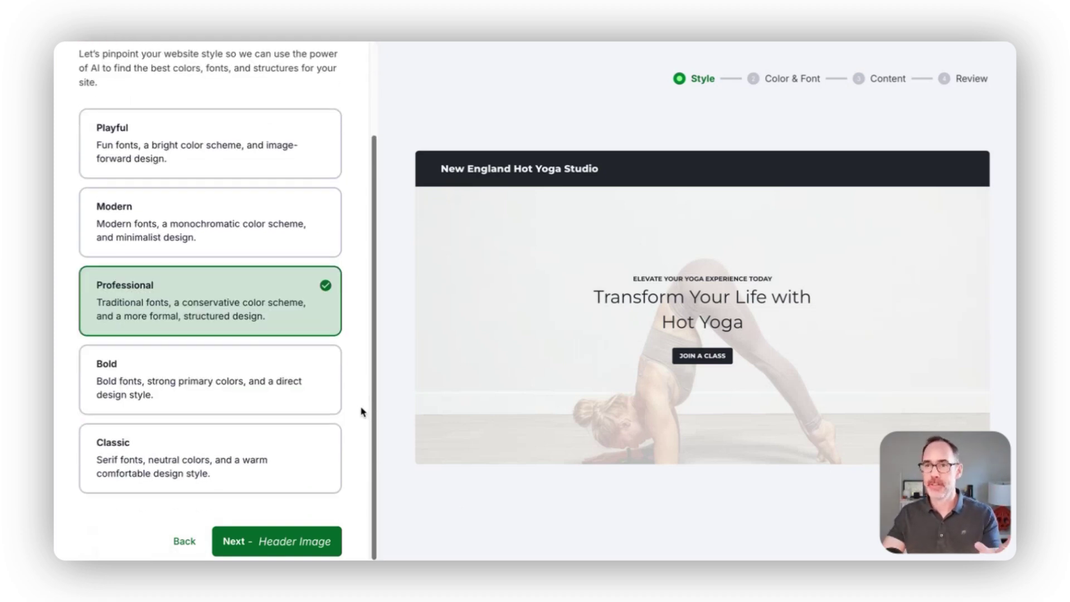
left_click(203, 156)
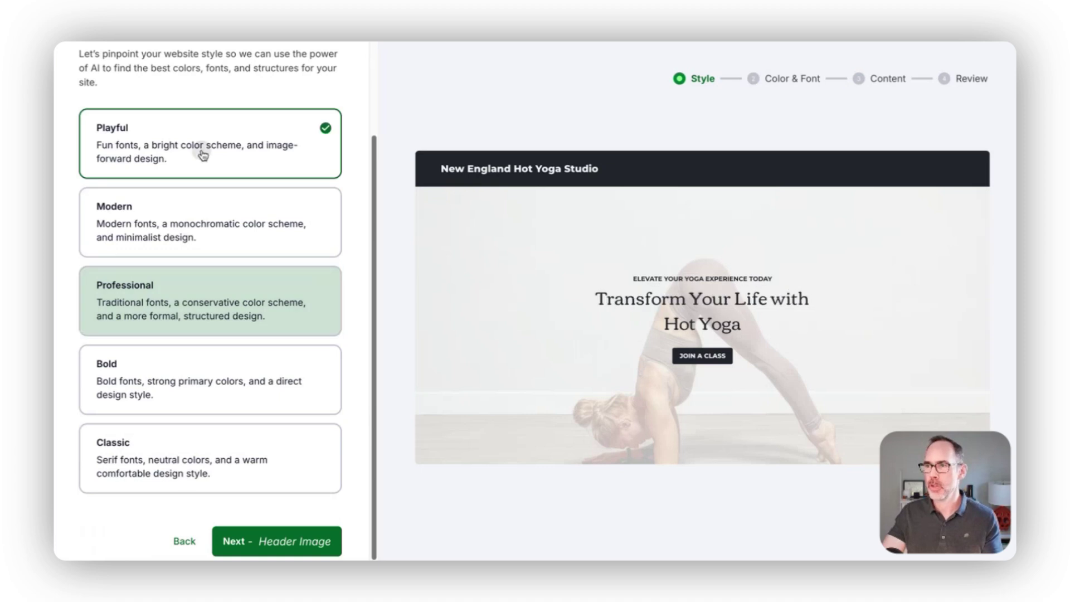
left_click(229, 222)
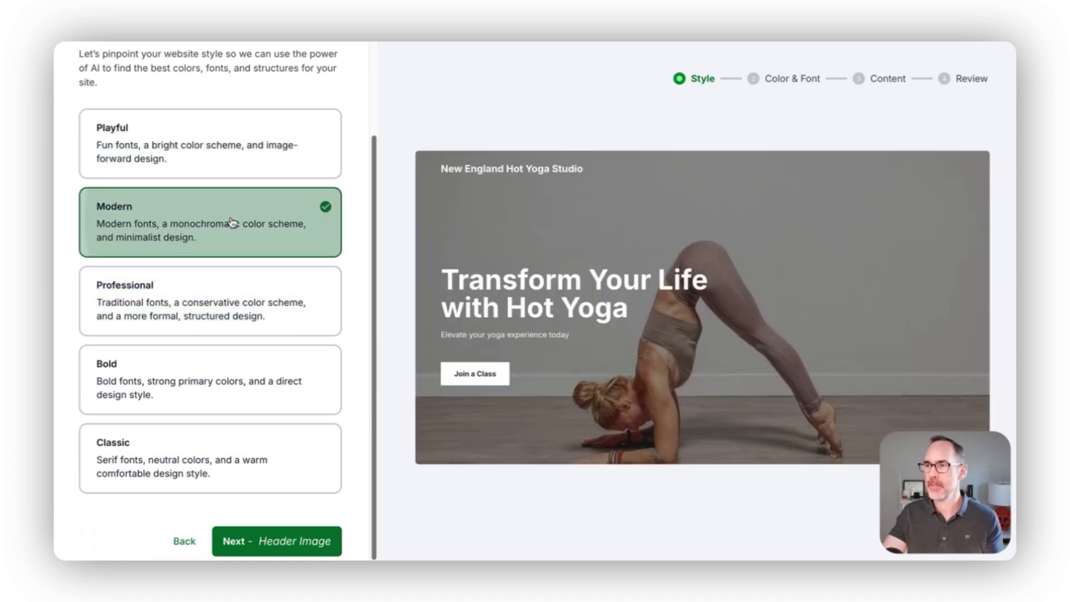
left_click(222, 296)
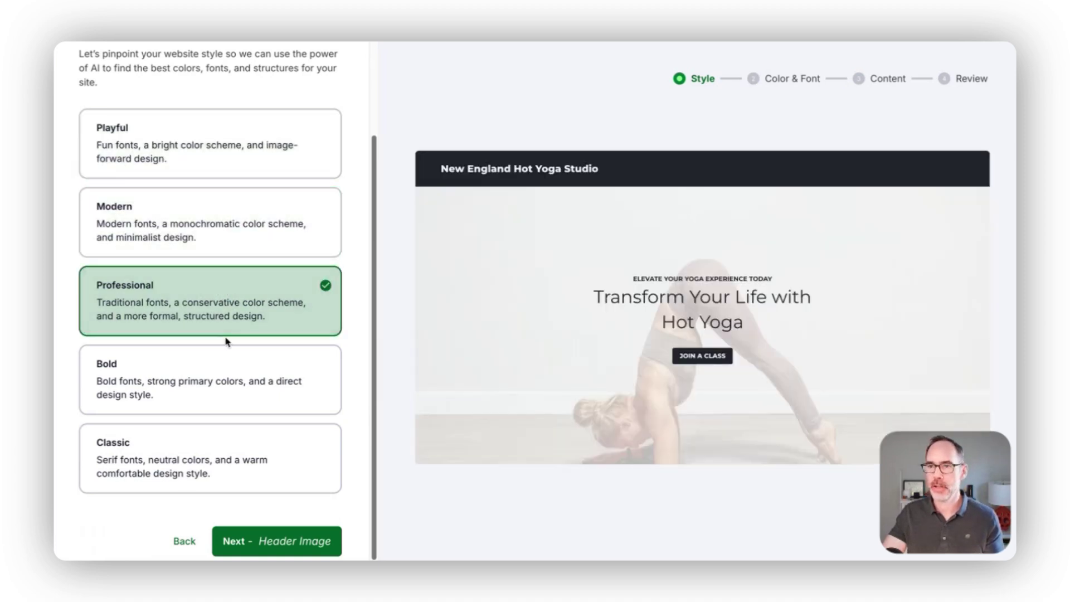
left_click(226, 367)
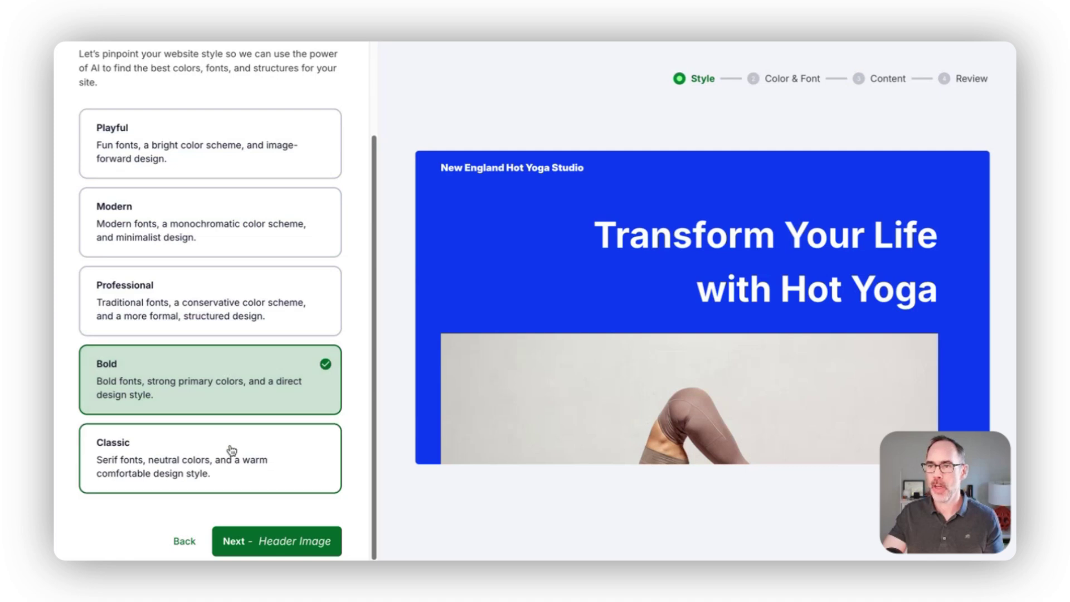
left_click(212, 451)
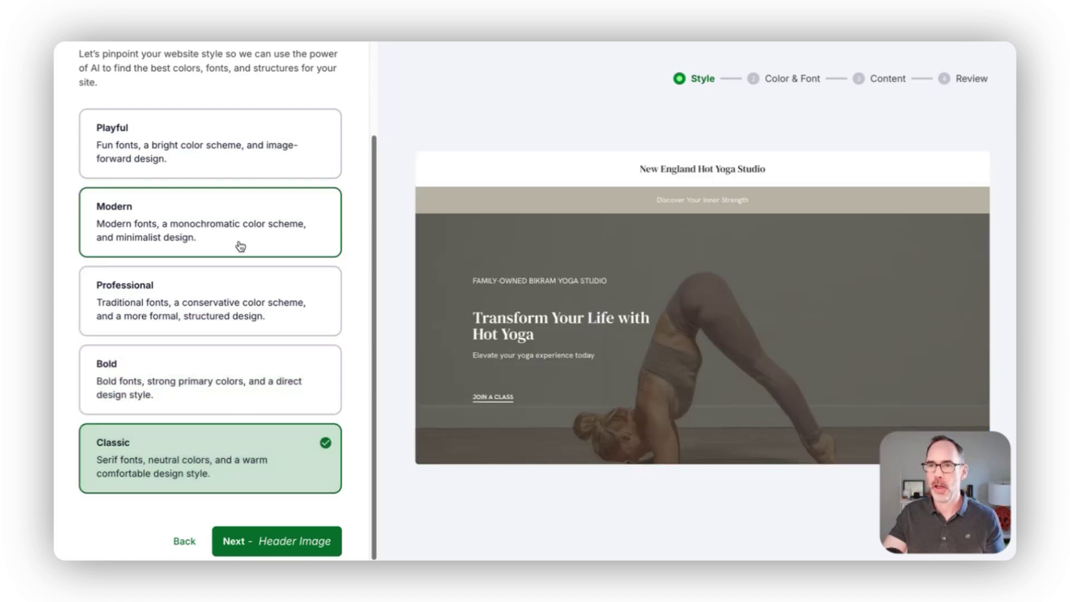
left_click(237, 284)
left_click(246, 232)
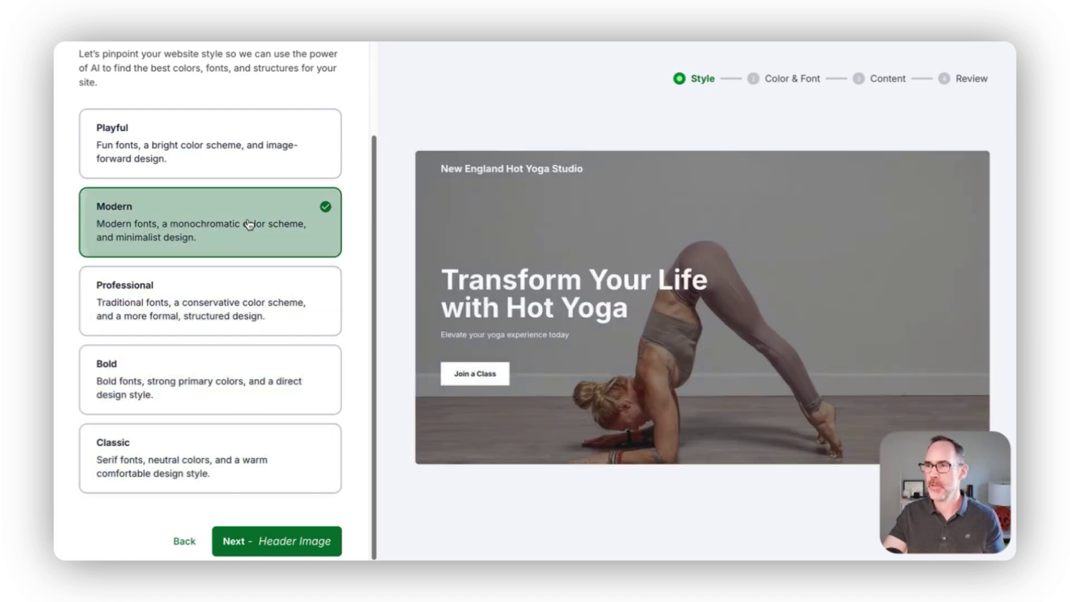
left_click(258, 176)
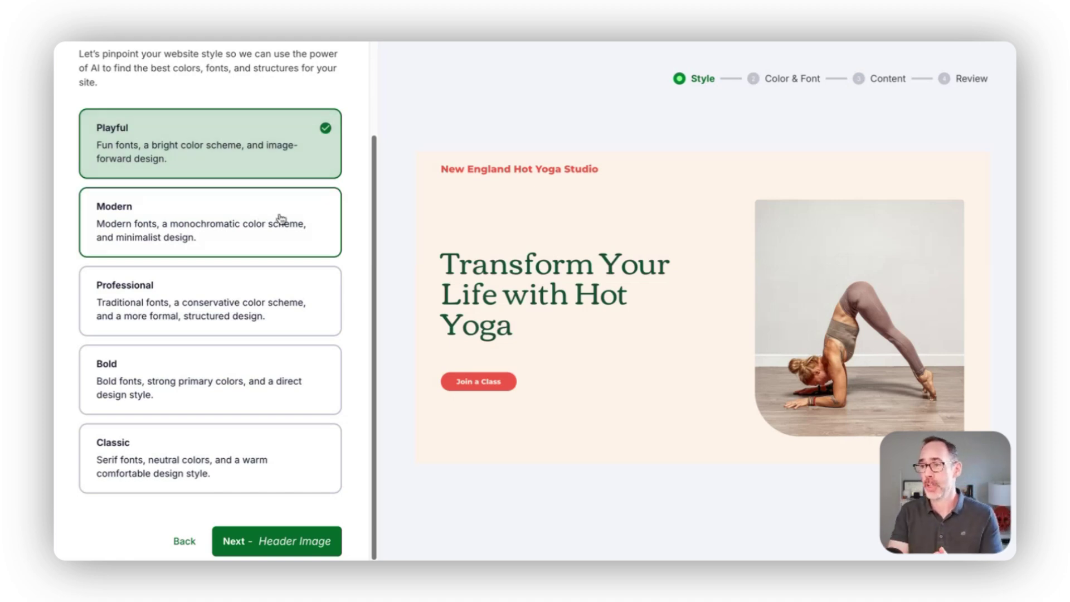
left_click(311, 541)
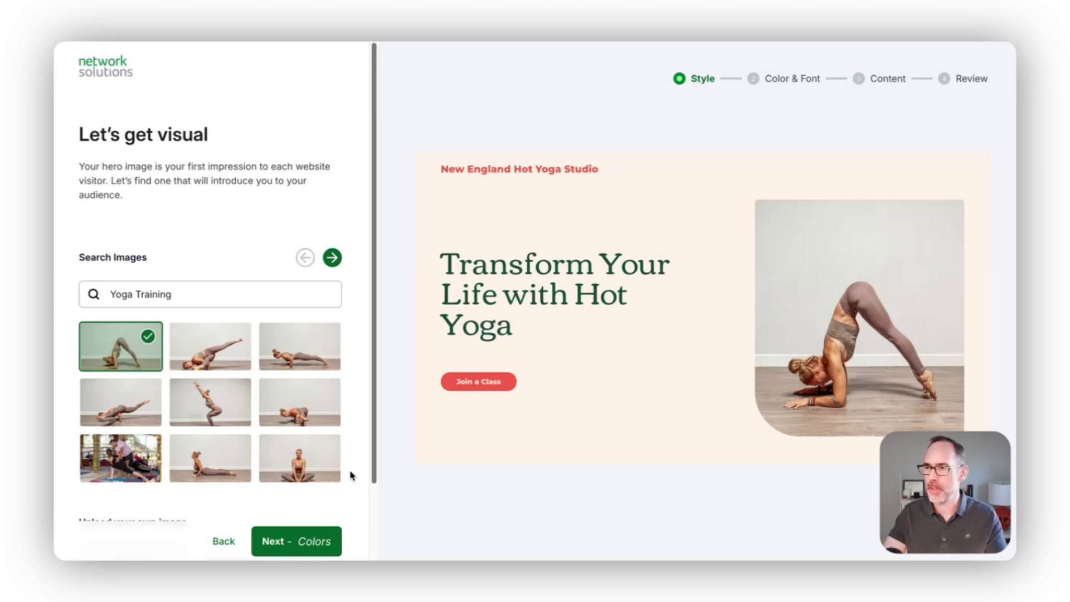
Narrow the image search from 'Yoga Training' to 'Yoga' and choose the back-bend photo as hero.
left_click(333, 260)
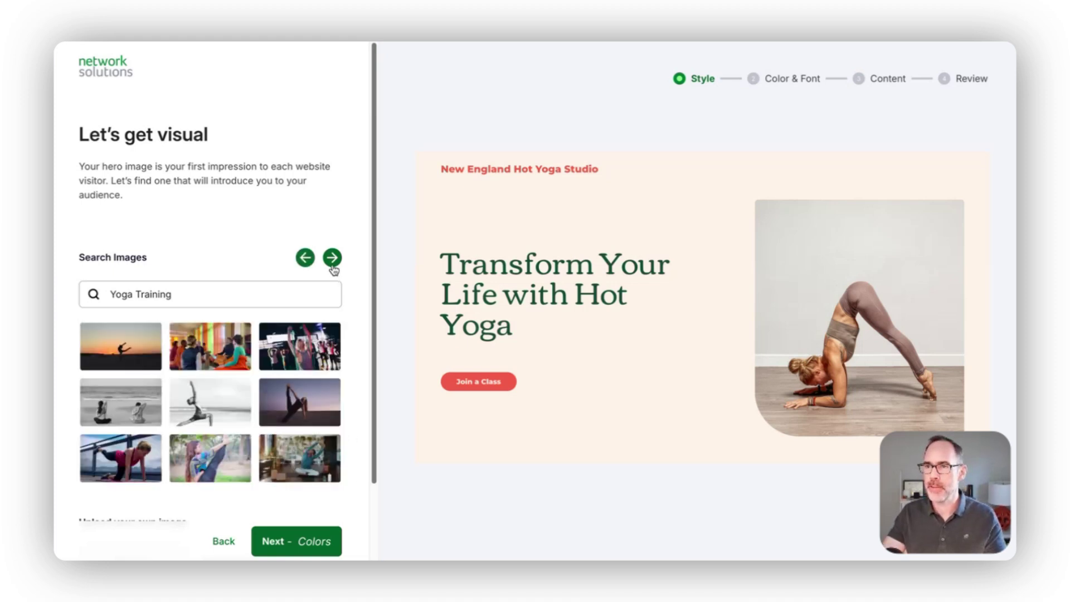
left_click(307, 260)
left_click(217, 301)
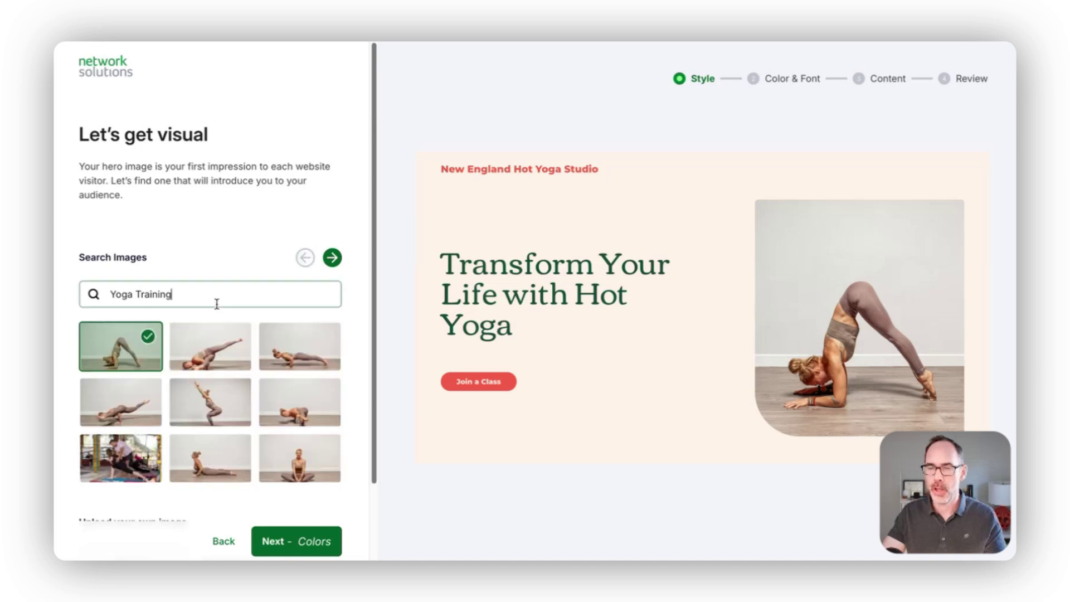
double_click(159, 294)
key("shift+Left")
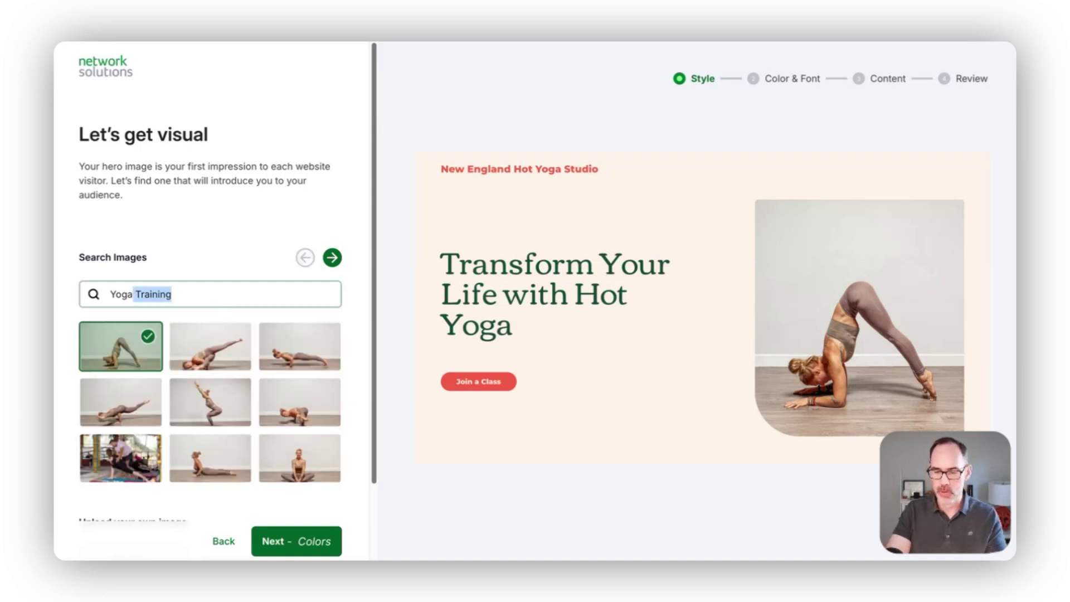
key("BackSpace")
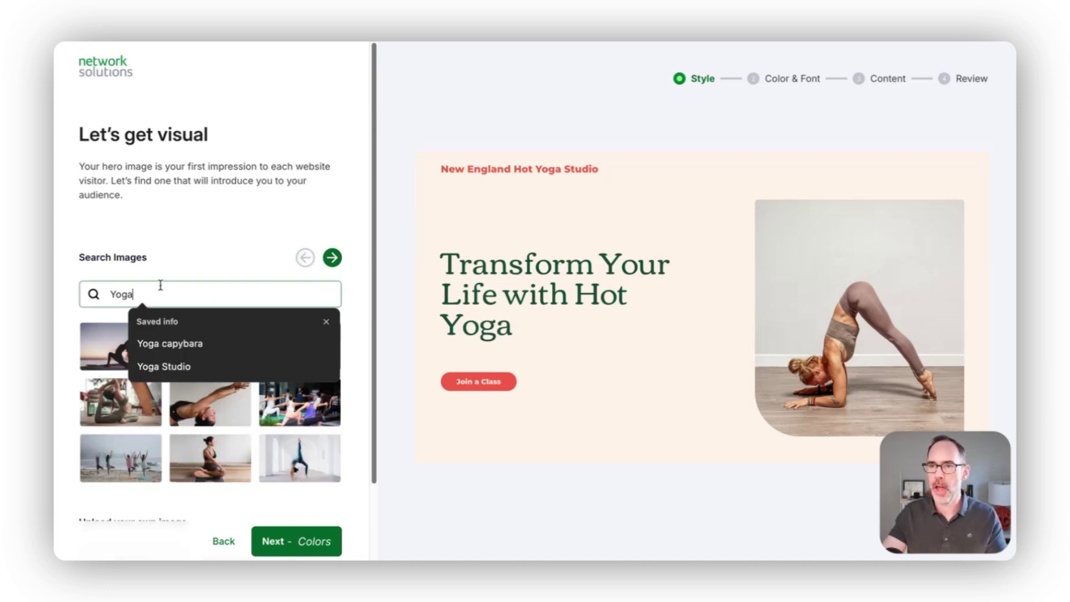
left_click(300, 204)
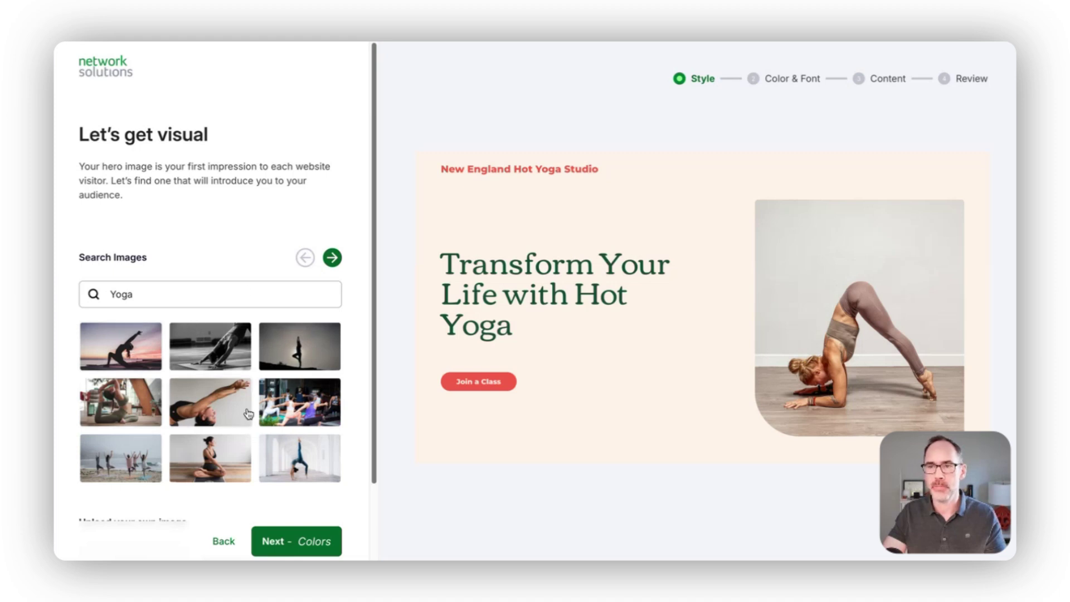
left_click(301, 461)
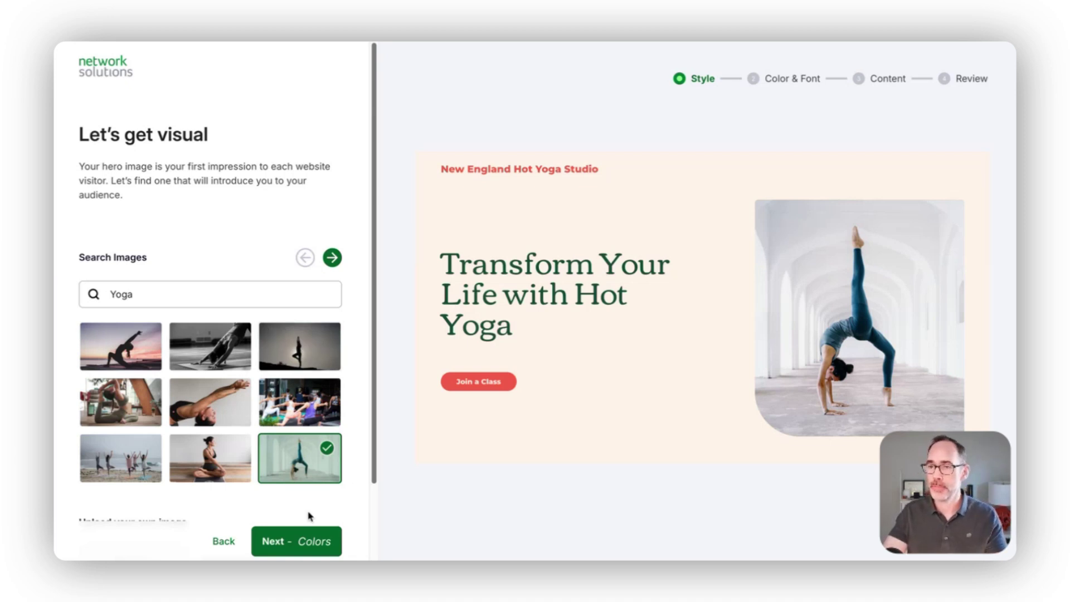
left_click(313, 540)
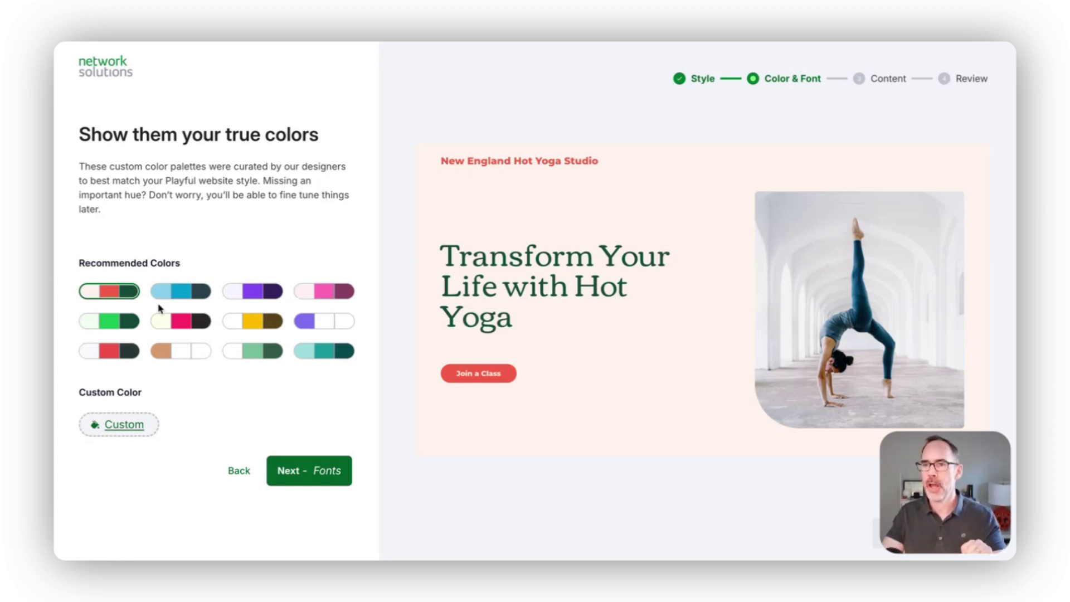
Try the recommended palettes: light-blue/teal, purple, pink, yellow-brown, pink-black, green and red.
left_click(182, 291)
left_click(246, 296)
left_click(303, 294)
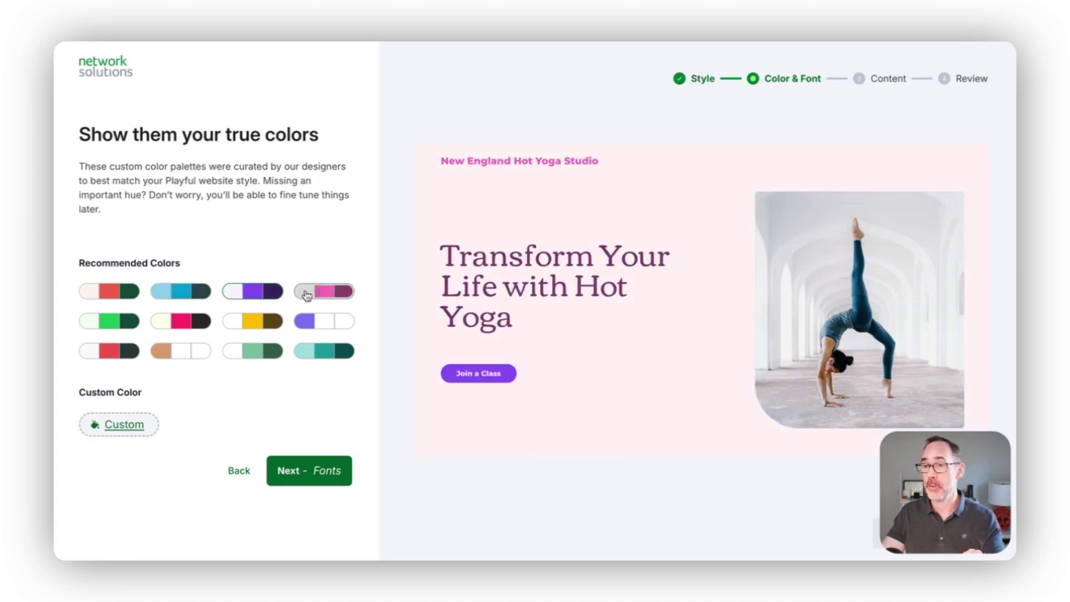
left_click(313, 328)
left_click(266, 328)
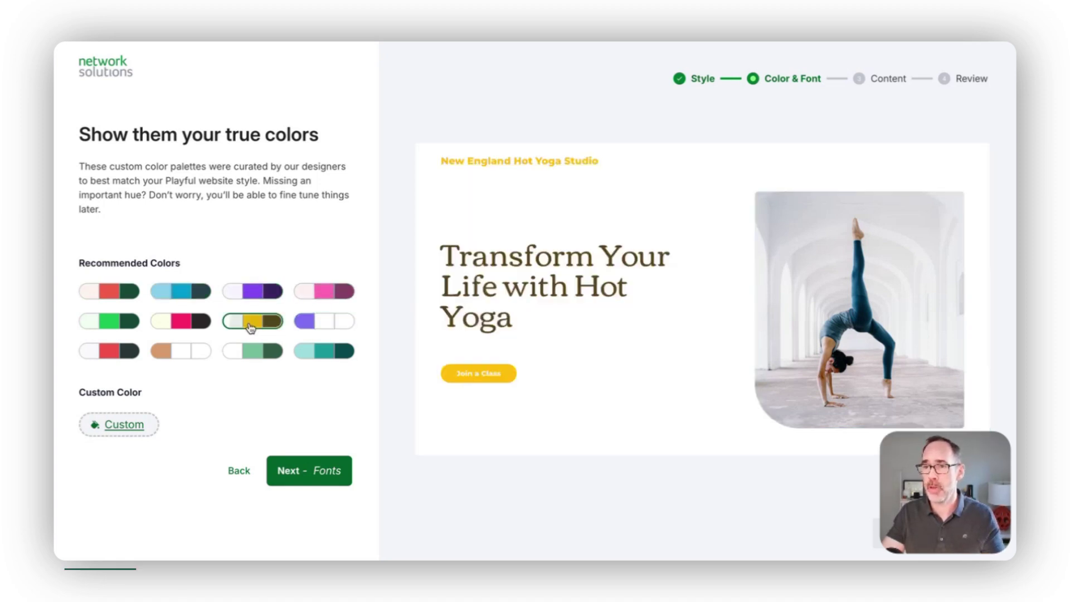
left_click(204, 332)
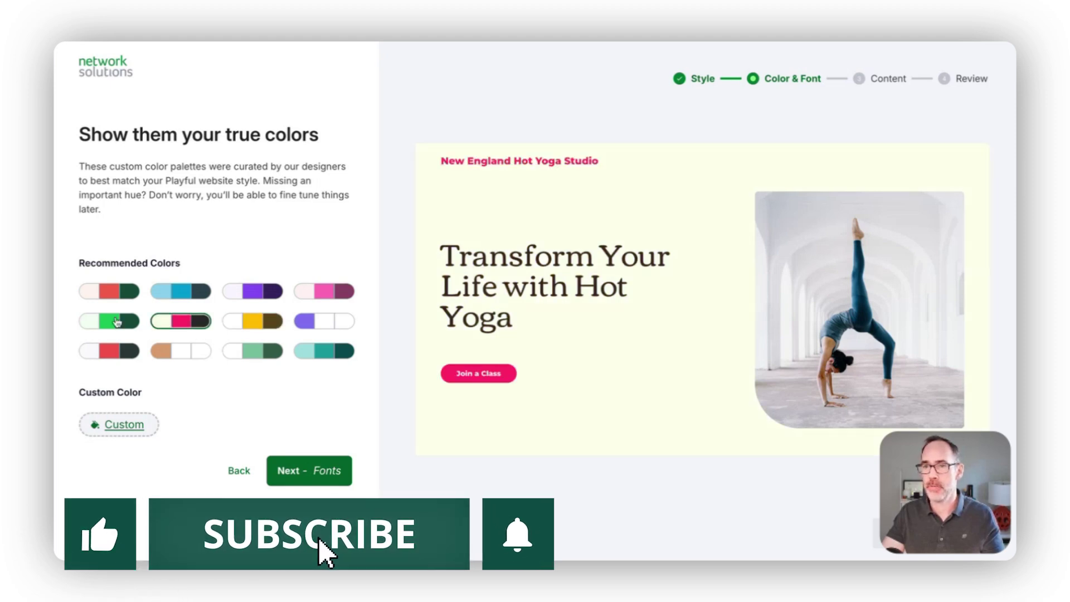
left_click(117, 321)
left_click(132, 300)
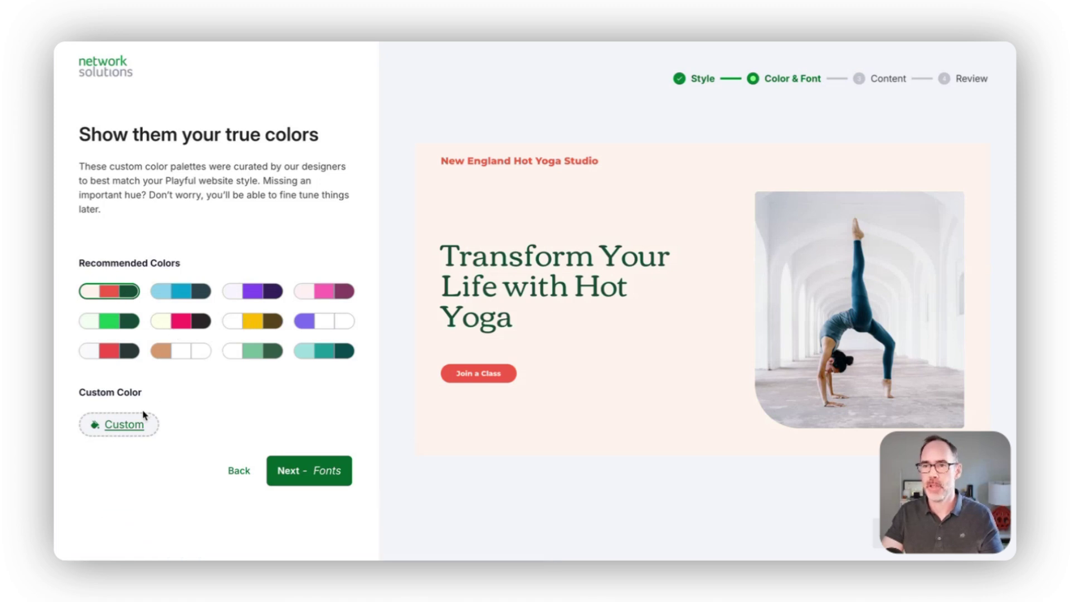
Test a dark green custom secondary color, then apply the light-blue and teal palette.
left_click(148, 424)
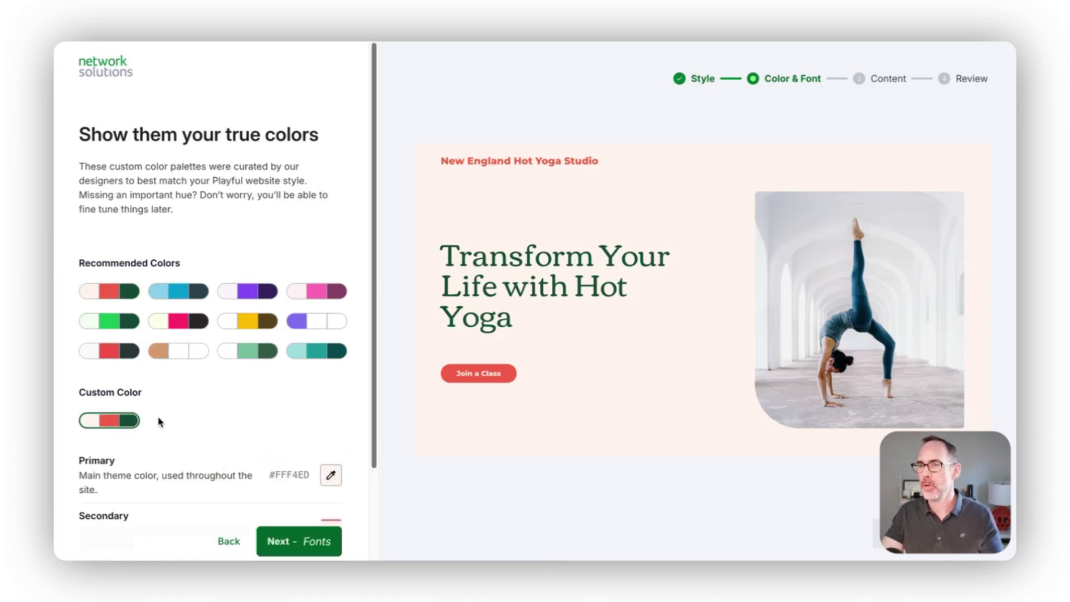
scroll(186, 411, "down", 2)
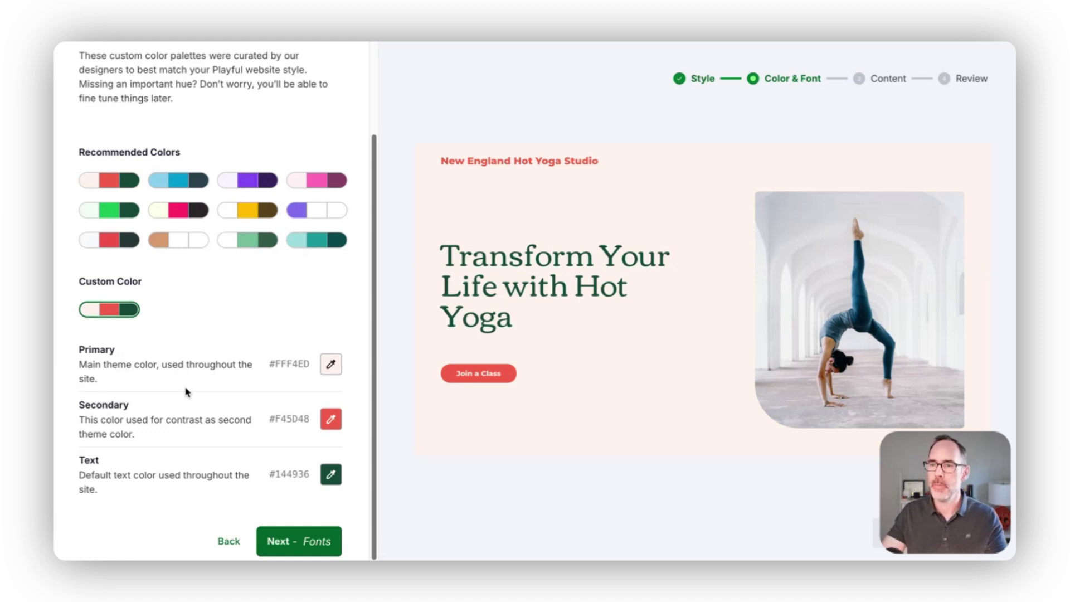
left_click(330, 419)
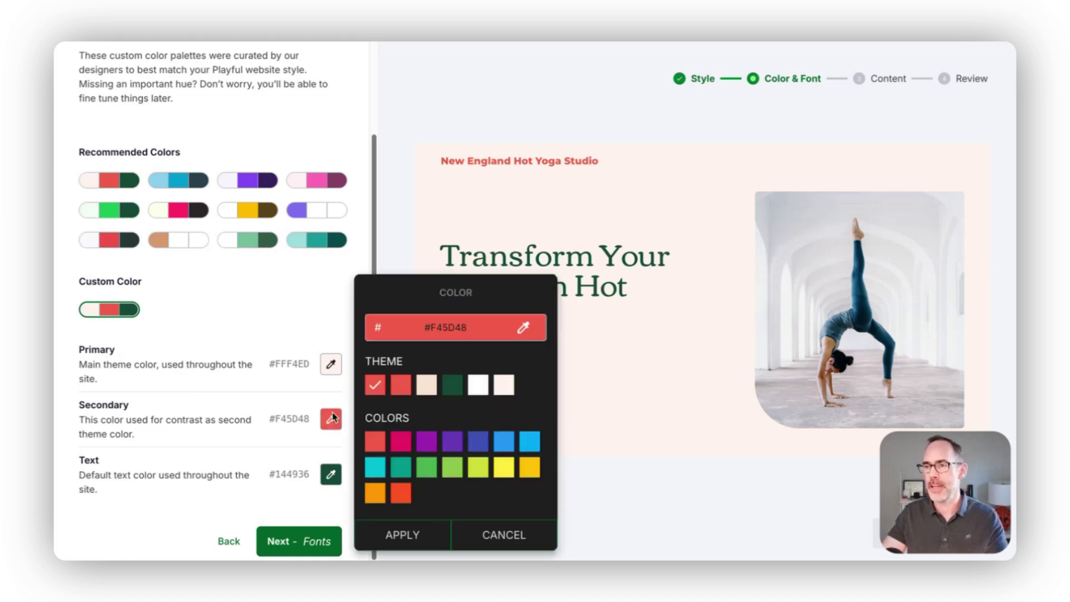
left_click(449, 393)
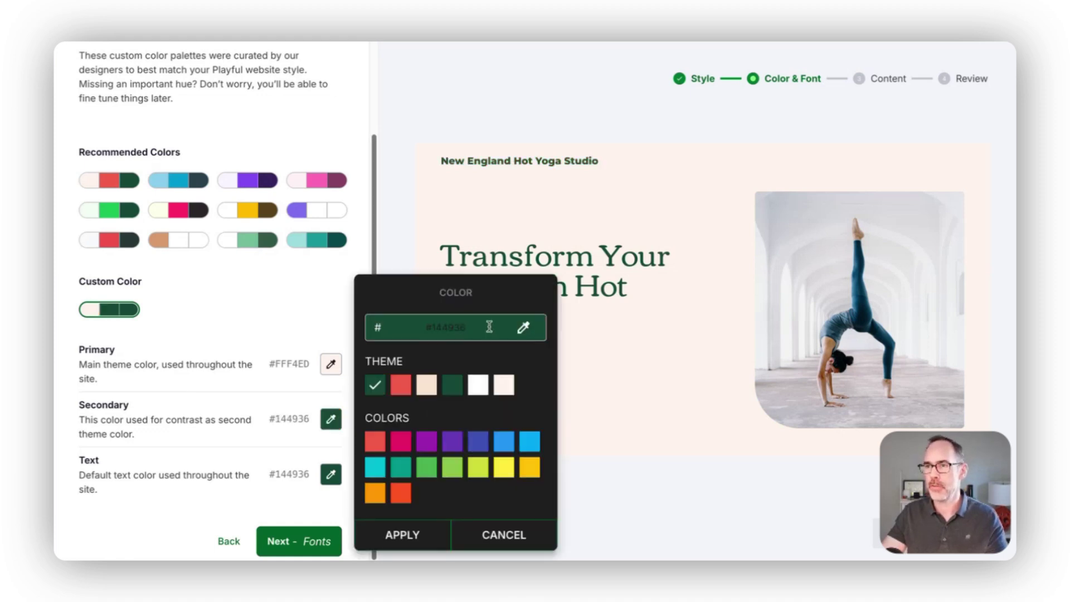
left_click(438, 528)
left_click(331, 419)
left_click(226, 276)
left_click(194, 182)
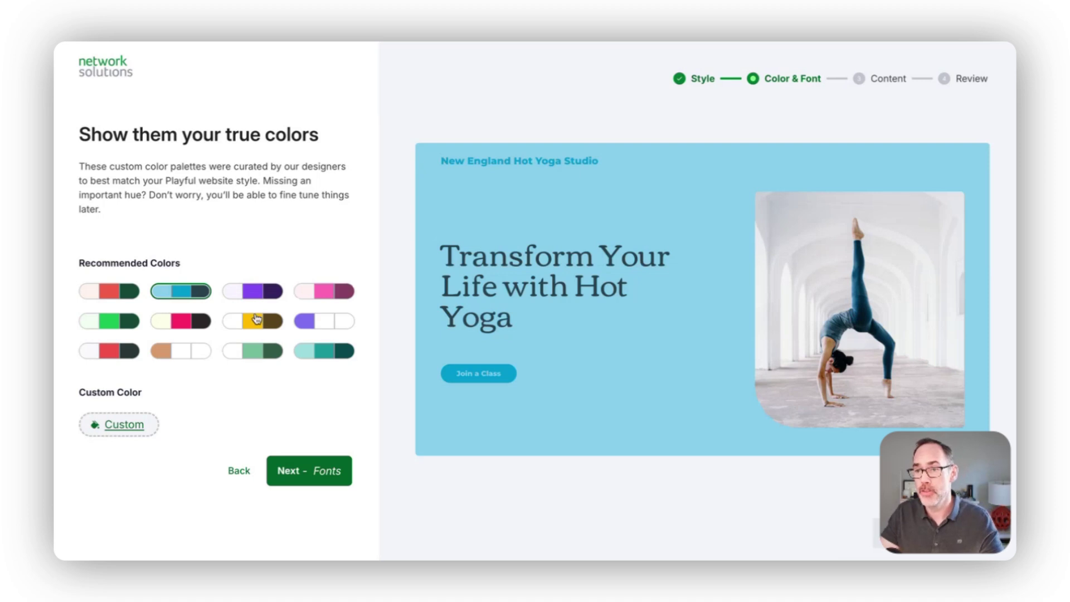
left_click(330, 469)
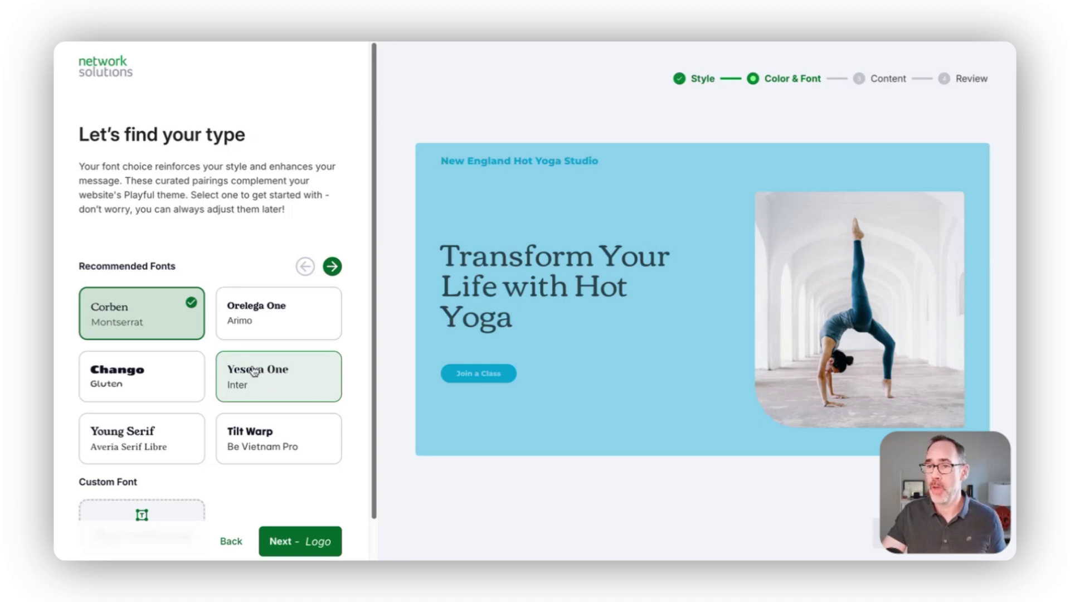
Try the Yeseva One, Chango, Young Serif and Tilt Warp pairings, then keep Corben / Montserrat.
left_click(254, 372)
left_click(136, 372)
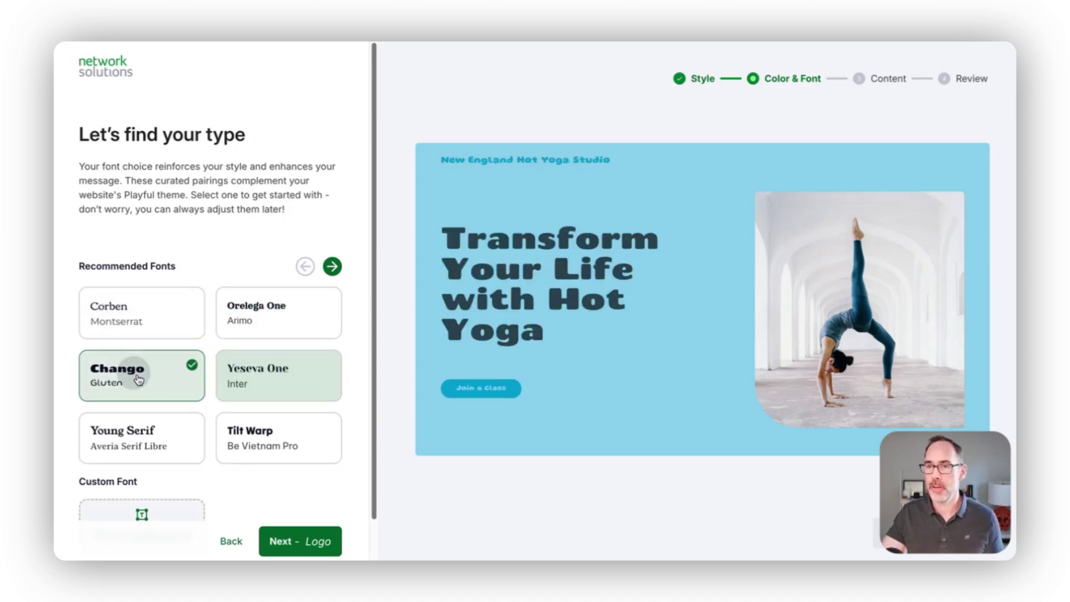
left_click(154, 431)
left_click(267, 443)
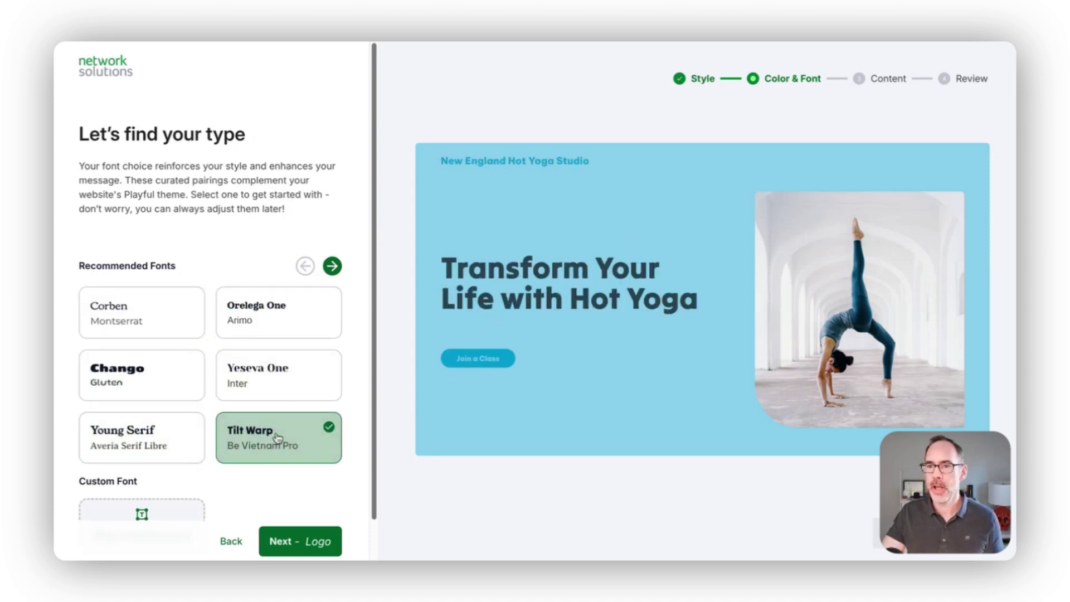
scroll(260, 429, "down", 1)
left_click(200, 464)
scroll(200, 461, "down", 2)
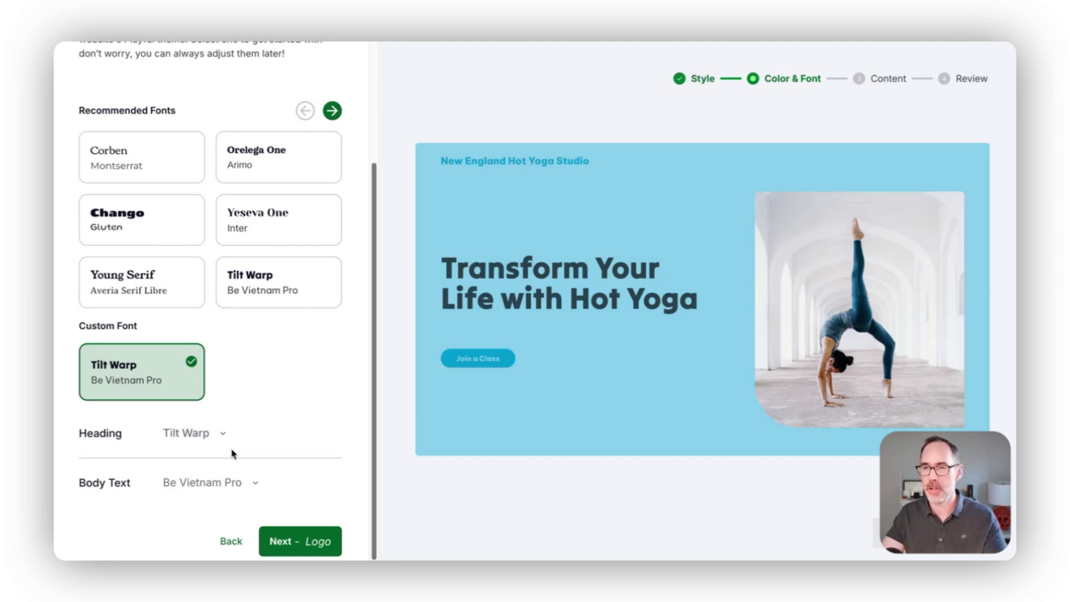
scroll(229, 448, "up", 3)
left_click(175, 334)
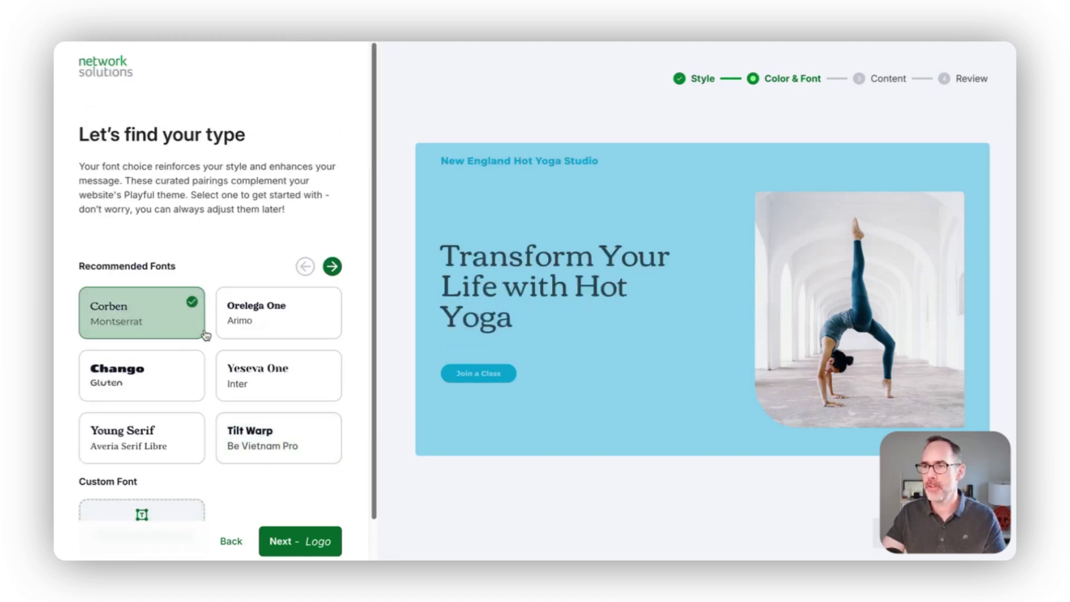
scroll(210, 335, "down", 1)
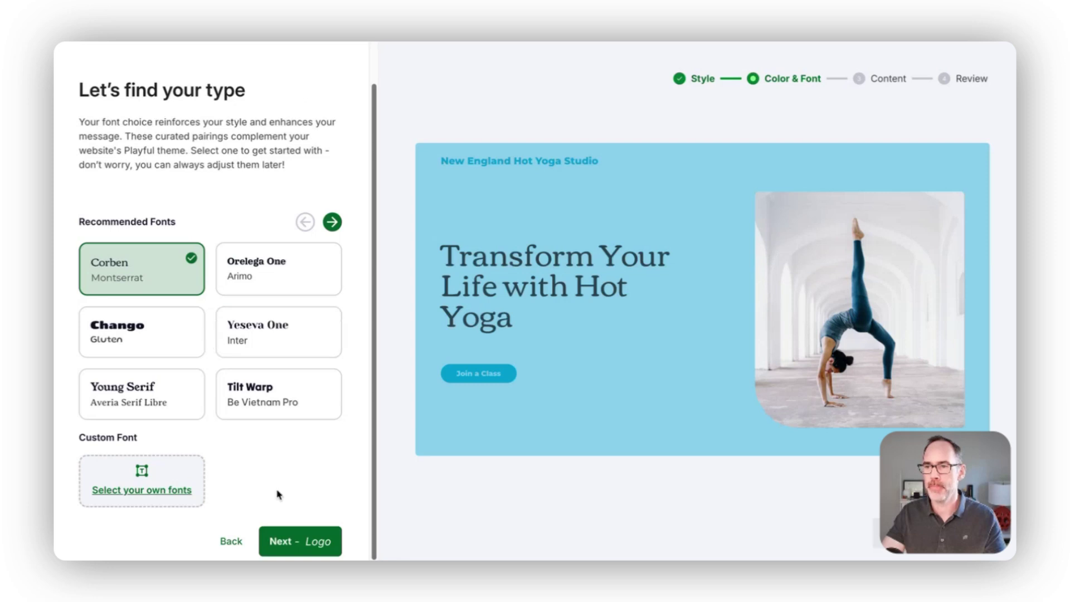
left_click(289, 541)
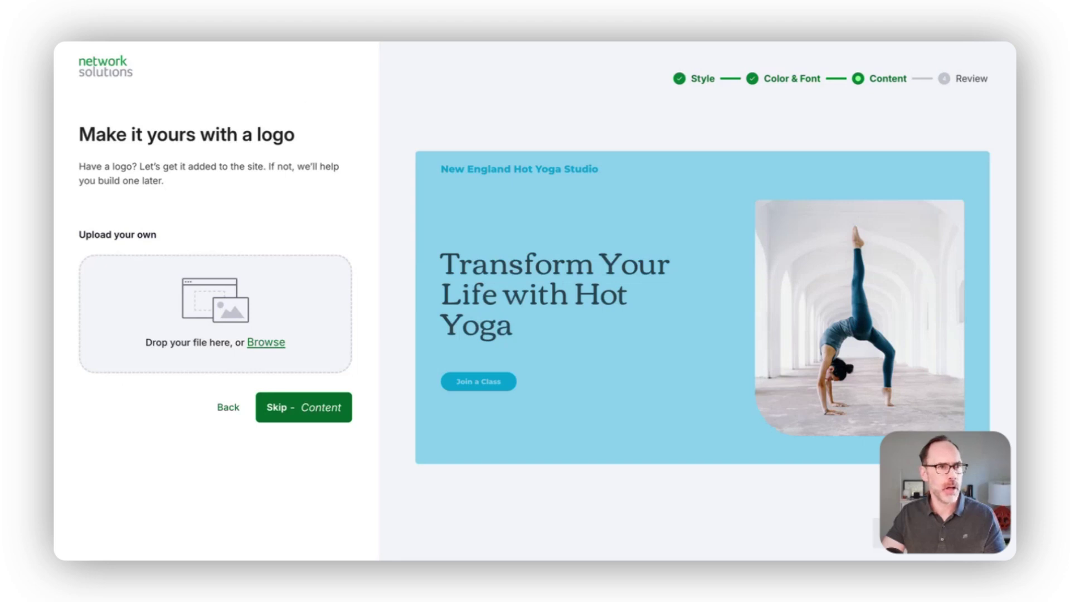
Upload the New England Hot Yoga logo PNG so it appears beside the site title.
left_click_drag(167, 312, 203, 313)
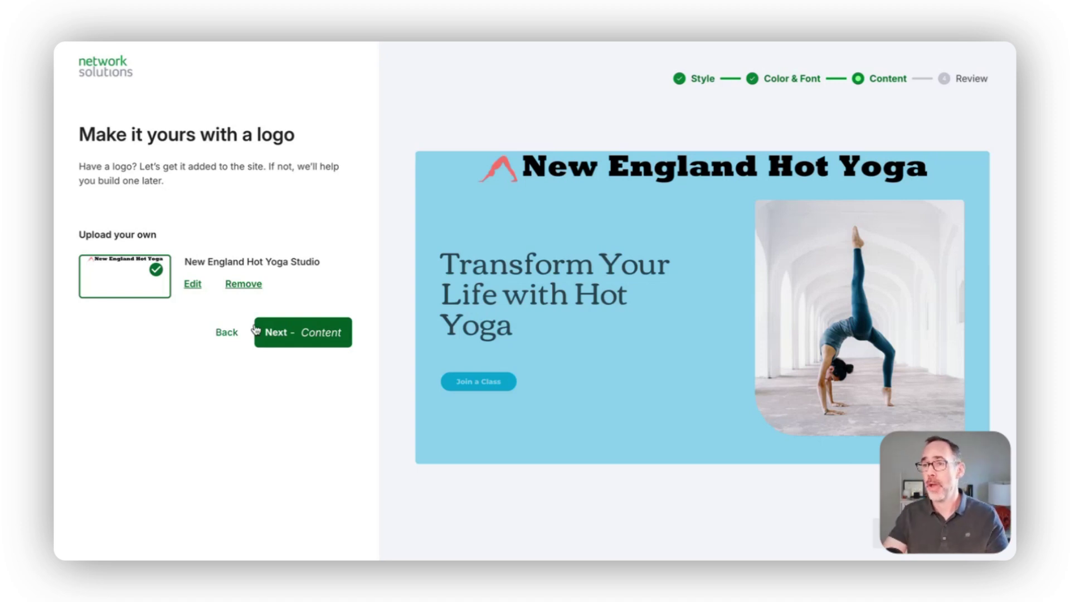
left_click(312, 346)
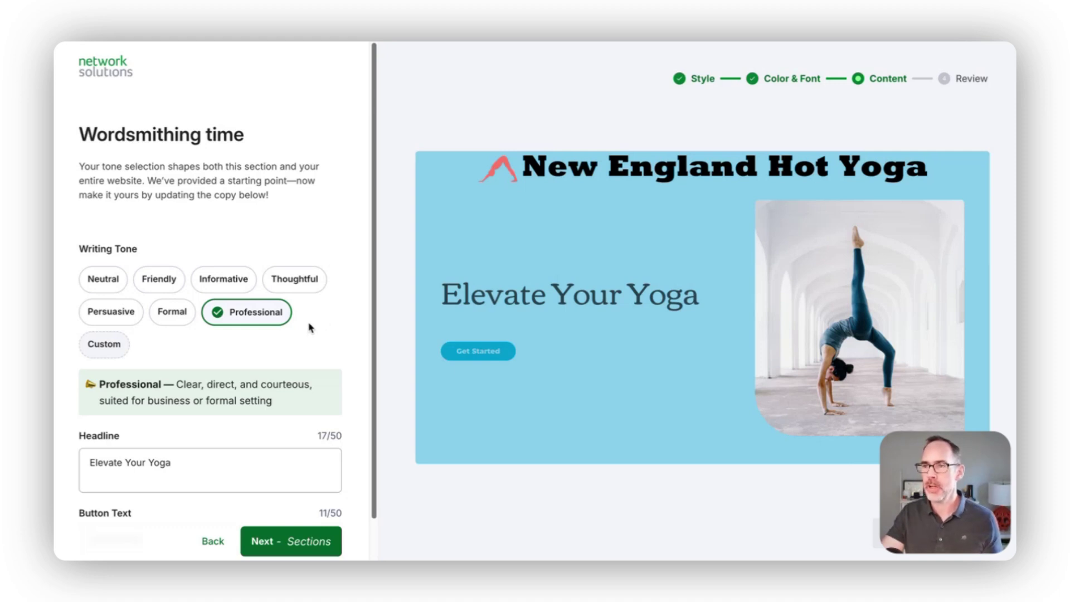
Try the Friendly, Persuasive and Formal tones, then settle on Professional for the site copy.
left_click(152, 284)
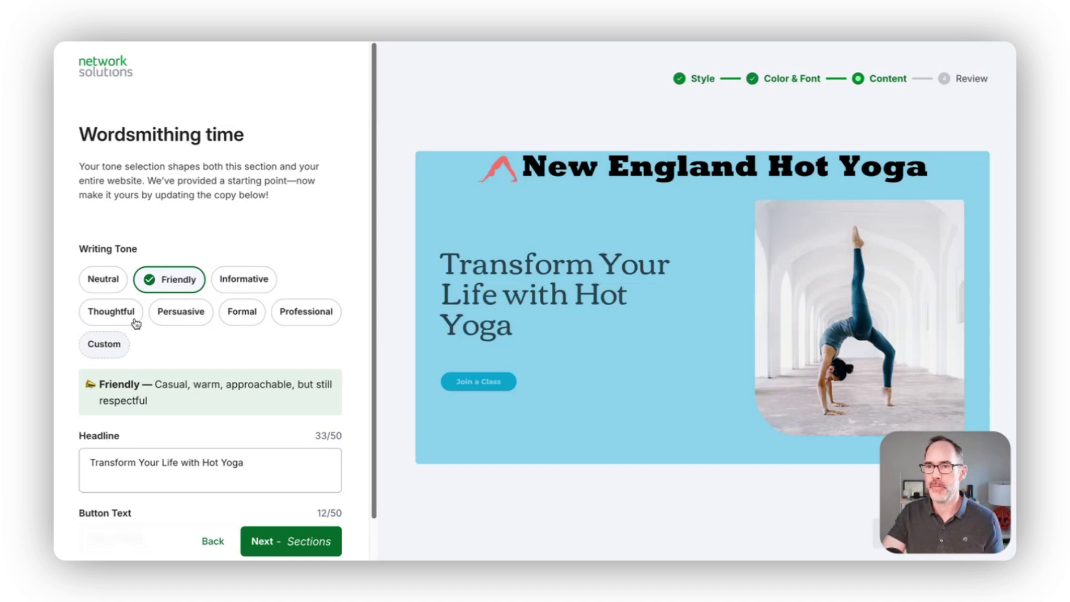
left_click(168, 321)
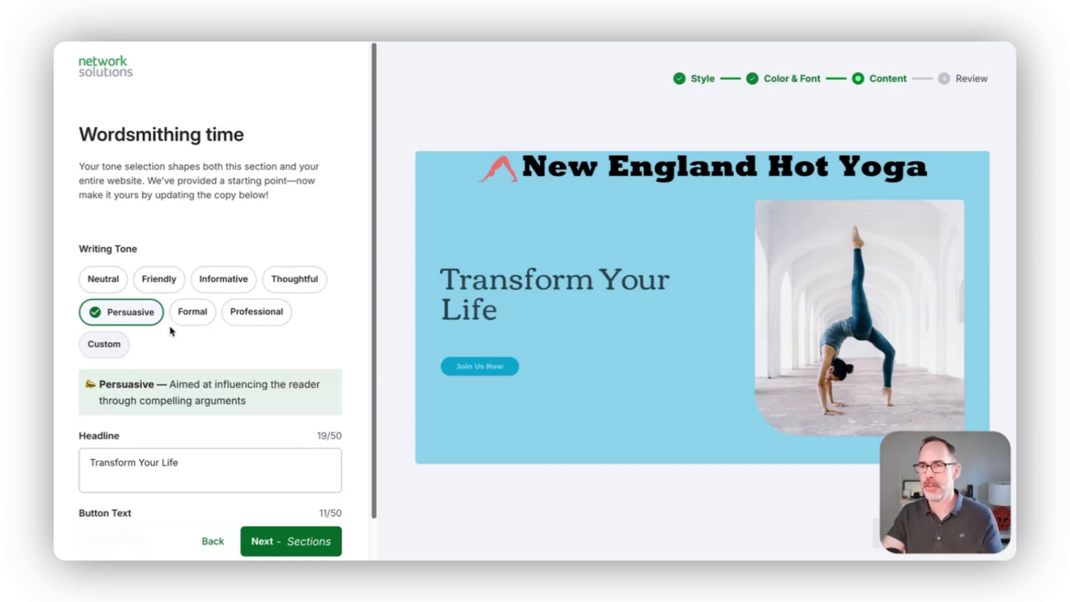
left_click(184, 320)
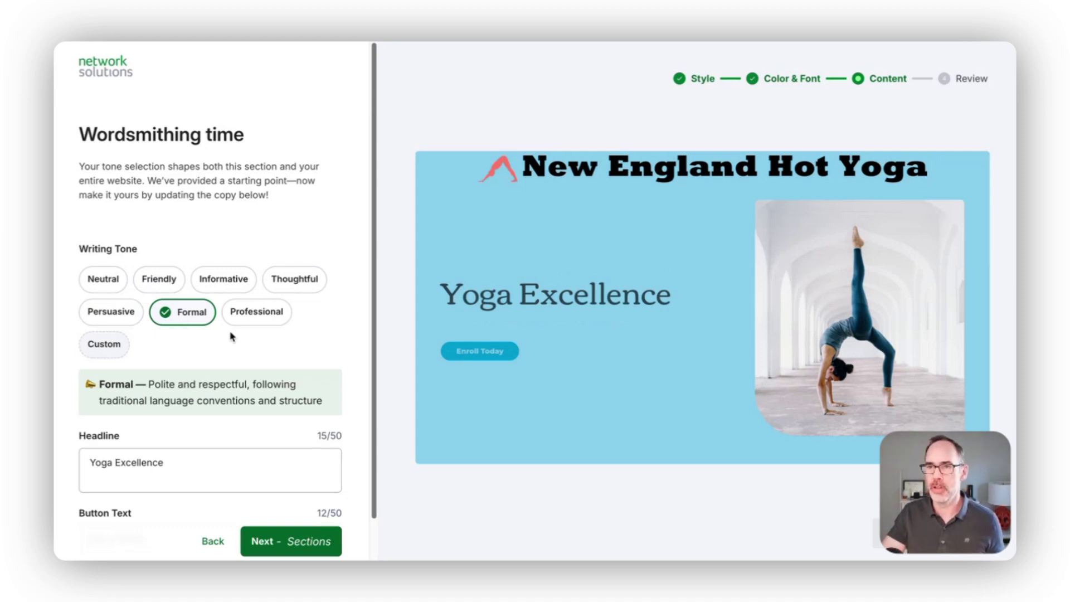
left_click(247, 318)
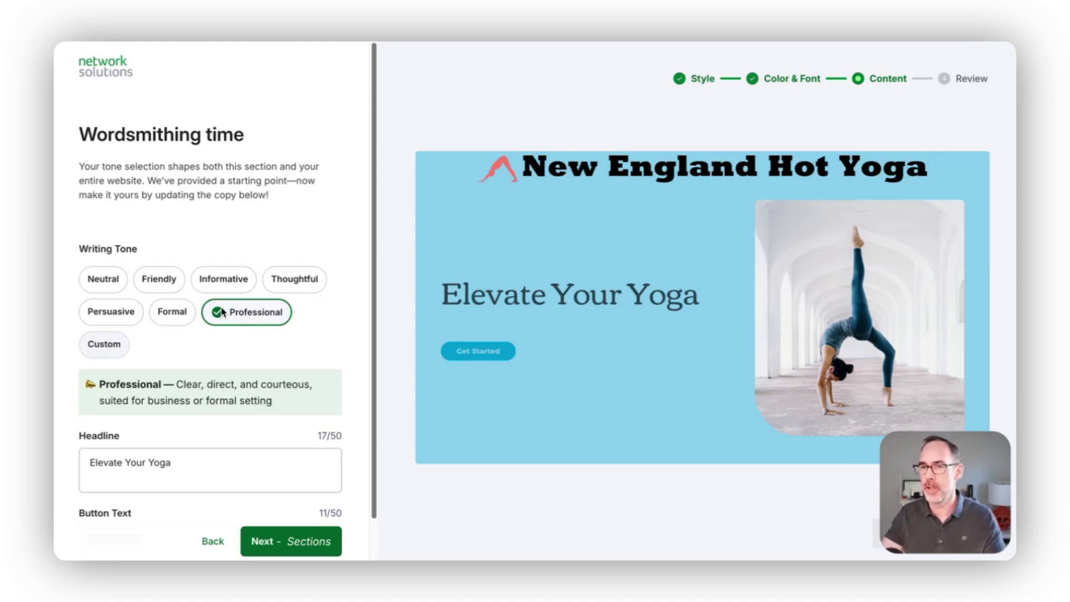
scroll(179, 342, "down", 1)
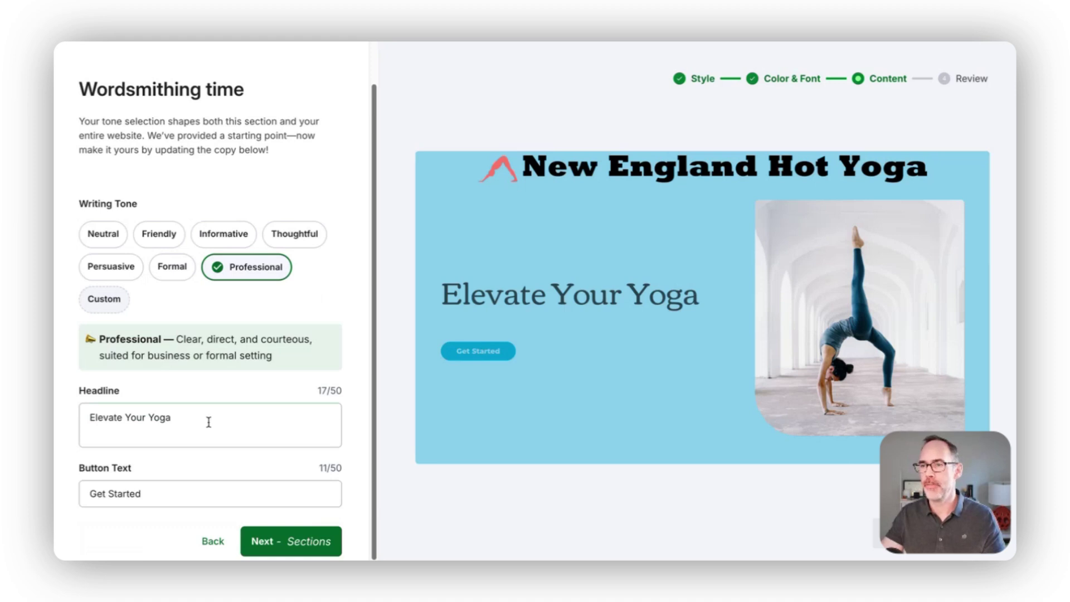
Replace the hero button text 'Get Started' with 'Reserve your spot now'.
left_click(164, 492)
left_click_drag(164, 493, 57, 492)
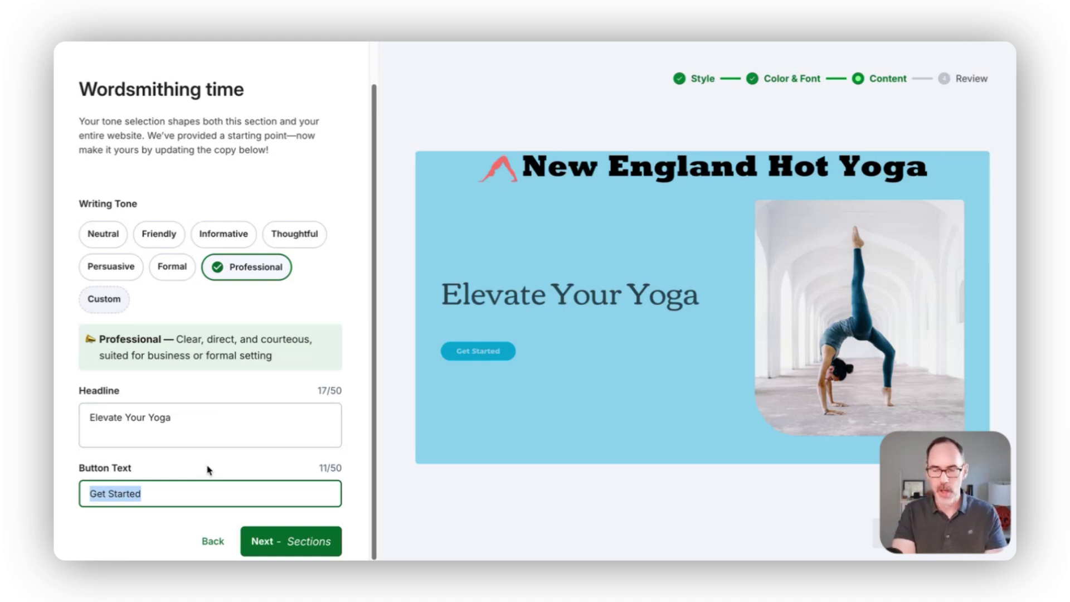
type("Re")
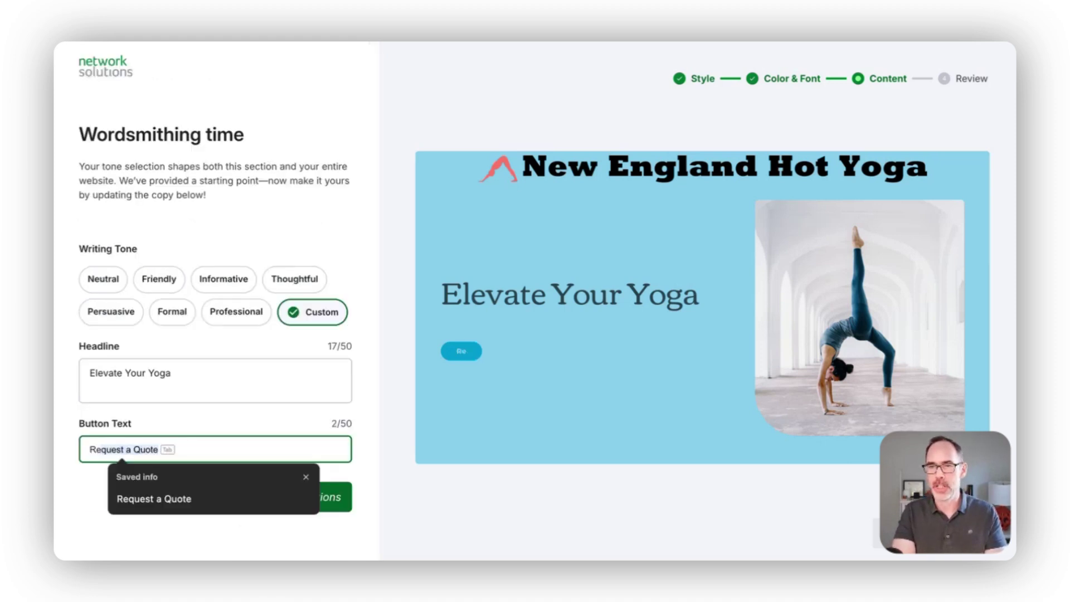
type("serve your c")
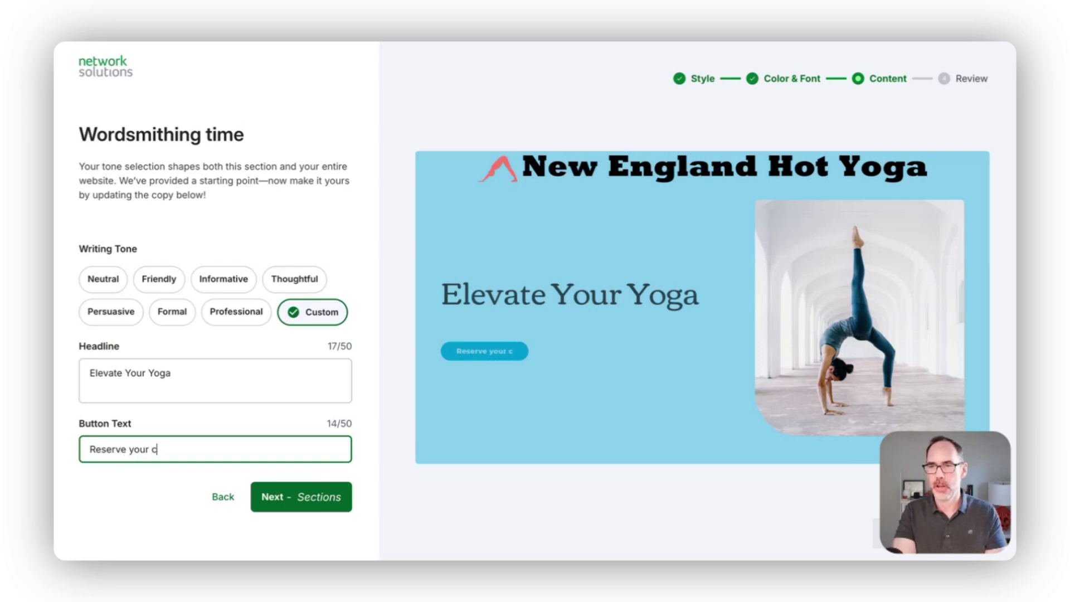
key("BackSpace")
type("sea")
key("BackSpace")
key("BackSpace")
type("pot now")
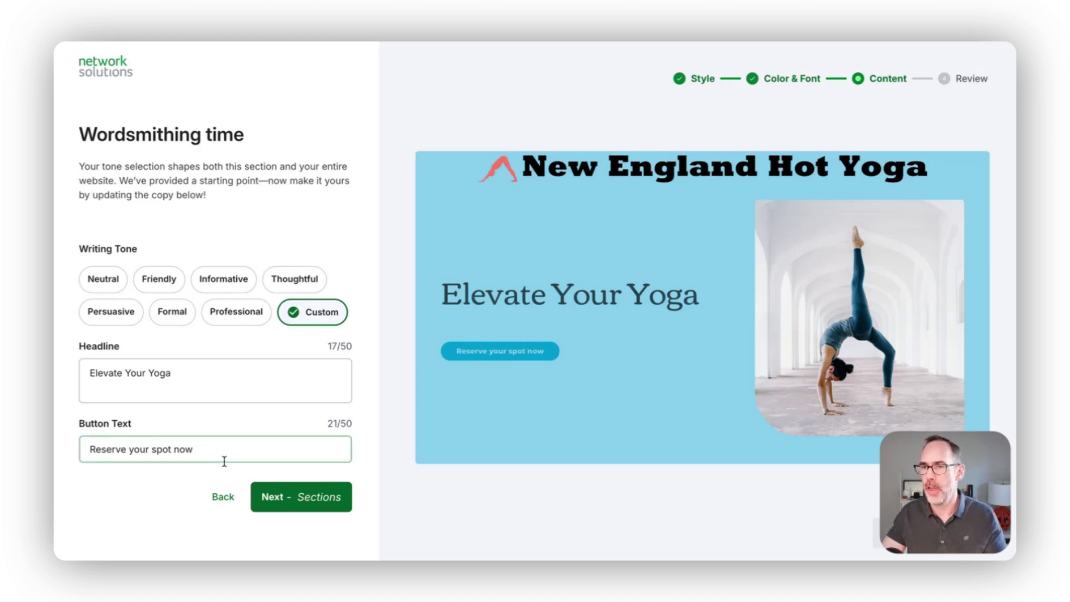
left_click(191, 530)
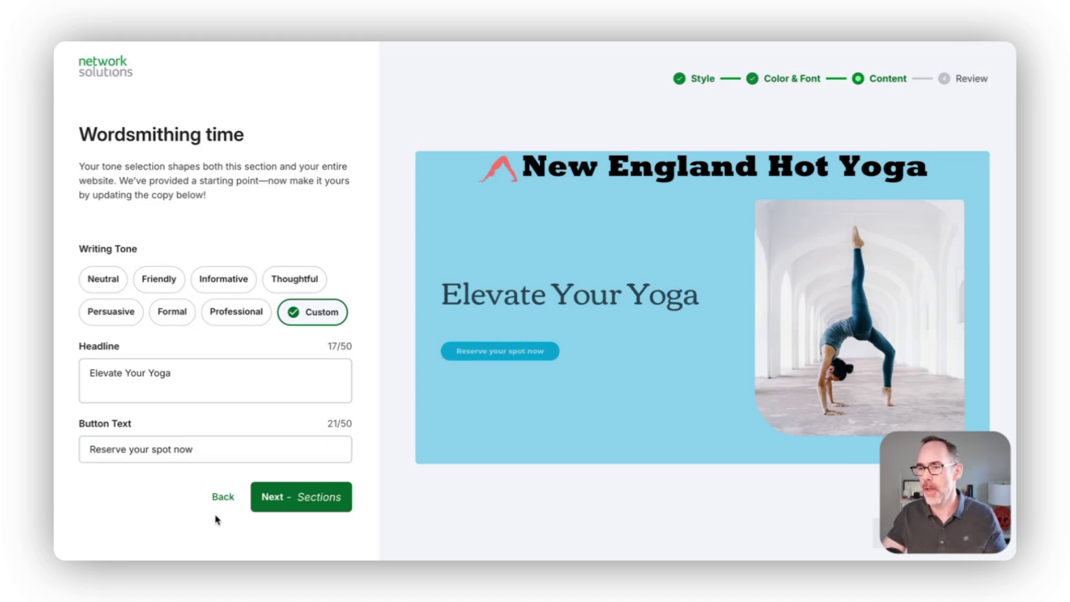
left_click(261, 503)
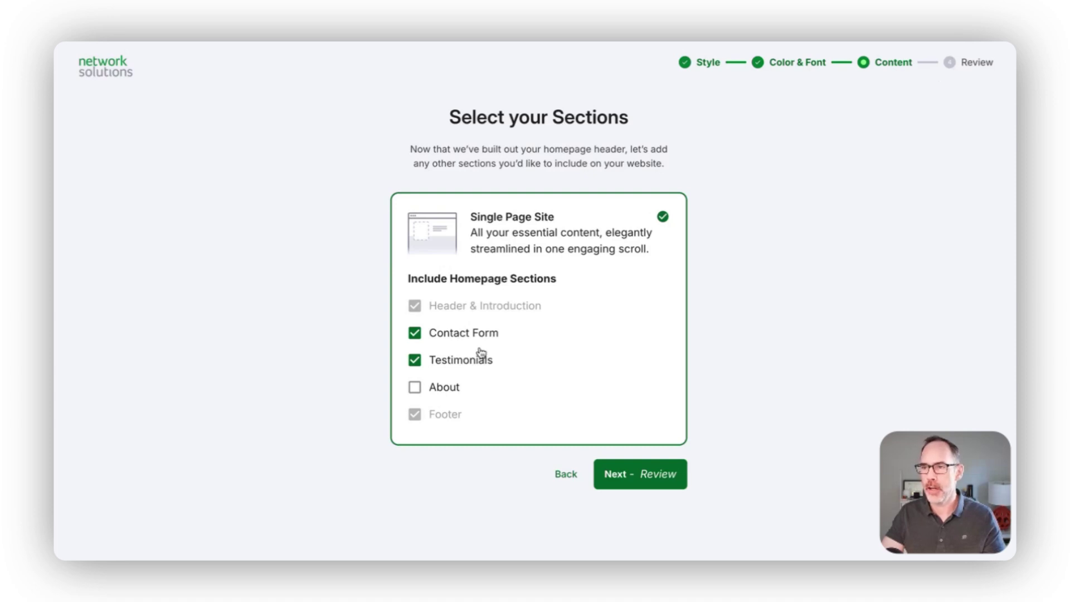
Add the About section next to Contact Form and Testimonials, then continue to review.
left_click(445, 388)
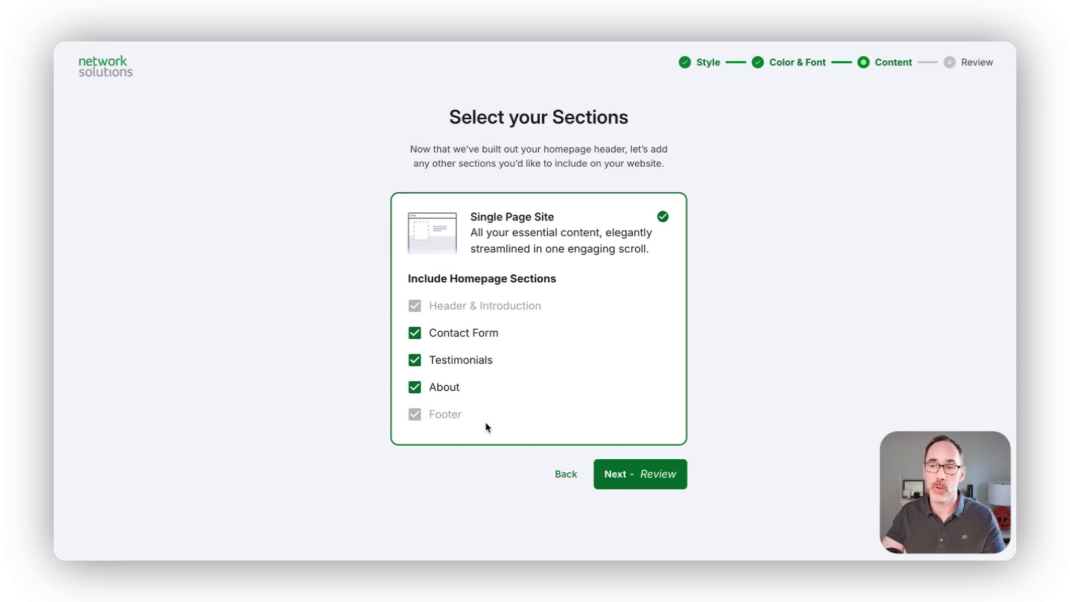
left_click(615, 474)
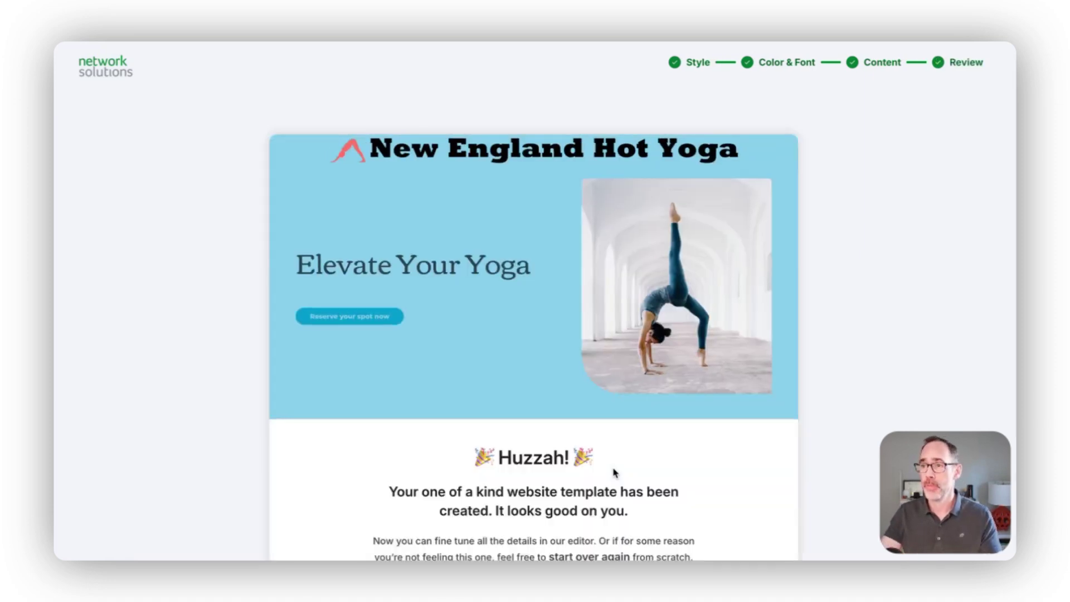
Scroll down the Huzzah review page of the generated New England Hot Yoga site.
scroll(736, 358, "down", 3)
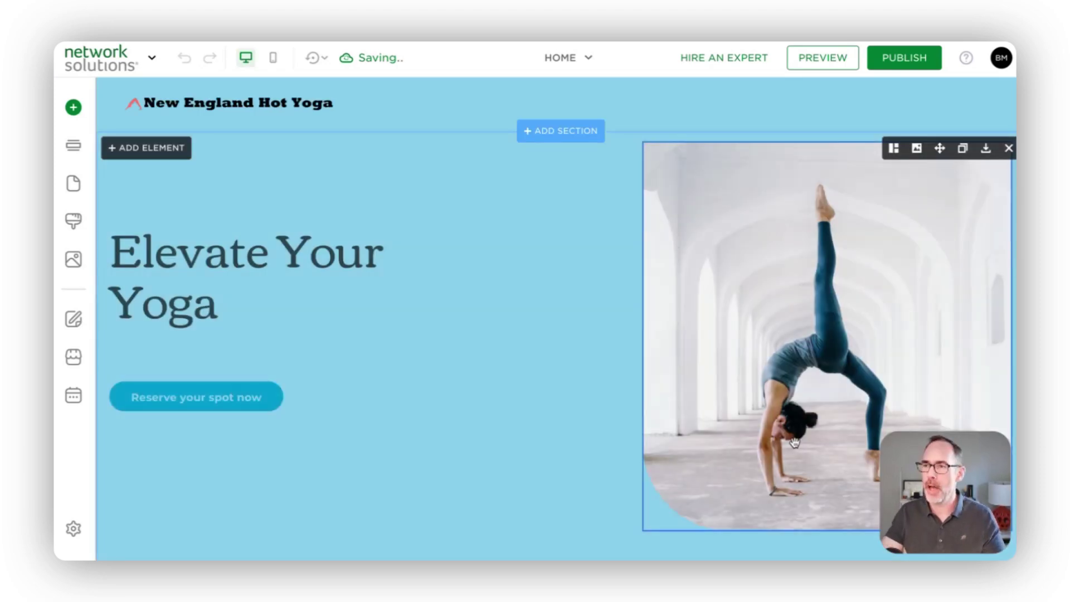
scroll(587, 327, "down", 3)
scroll(593, 326, "down", 5)
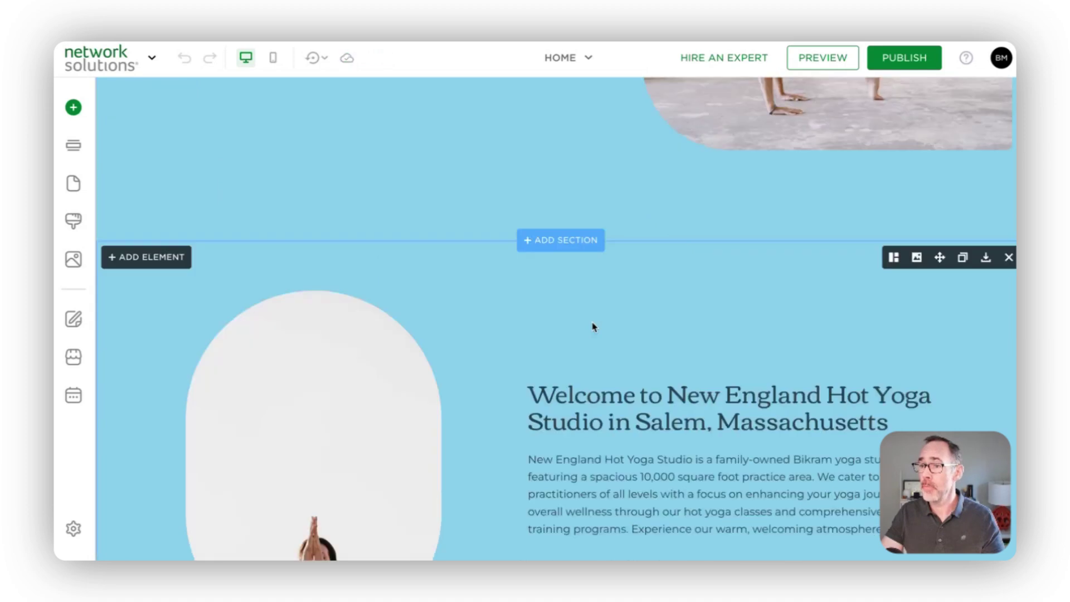
scroll(834, 437, "down", 5)
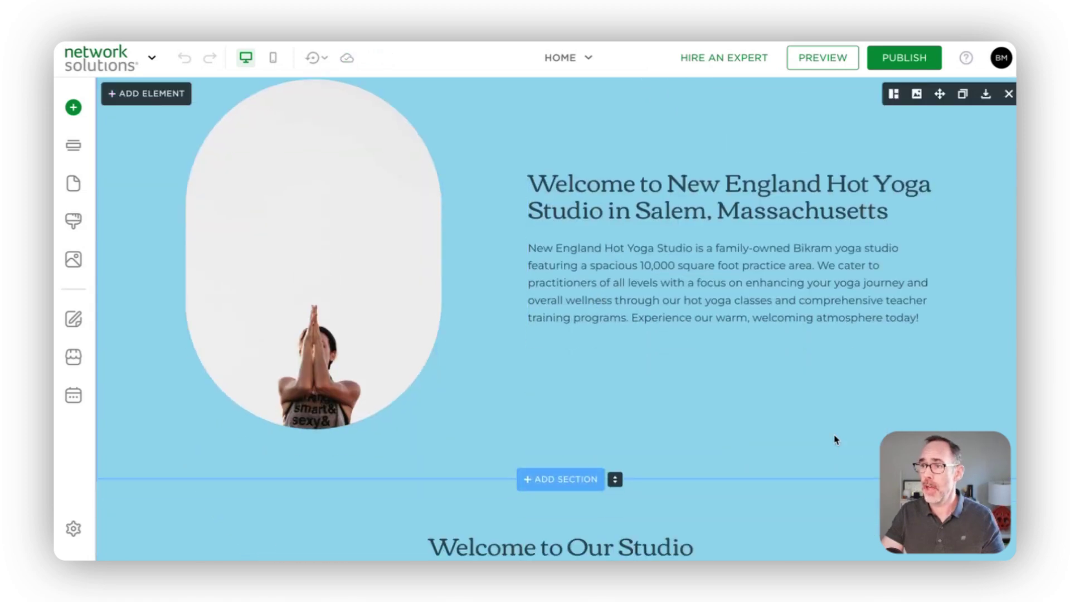
scroll(833, 430, "down", 10)
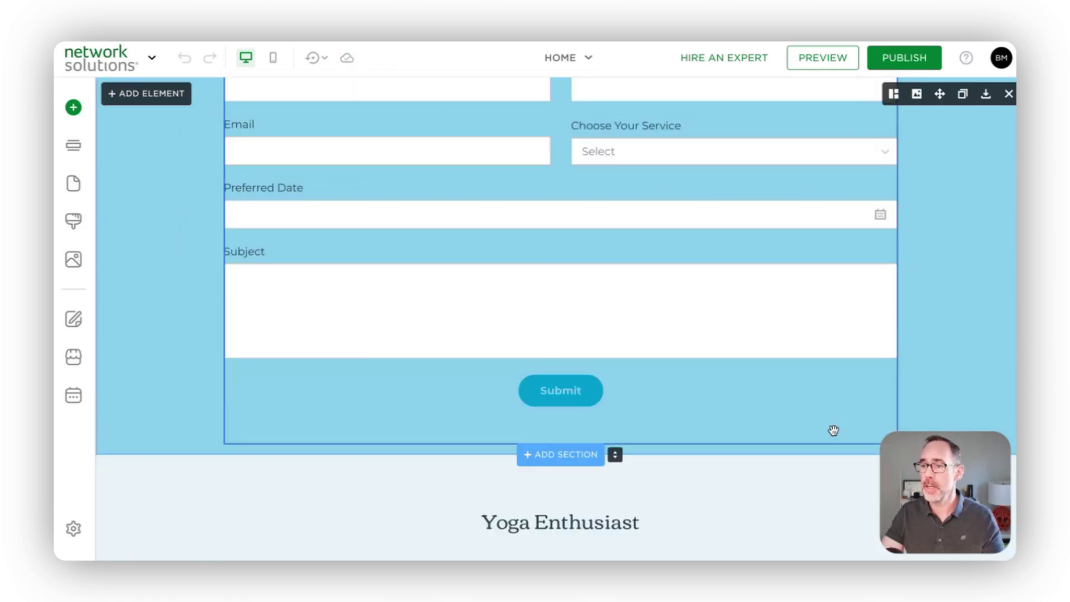
scroll(834, 430, "down", 5)
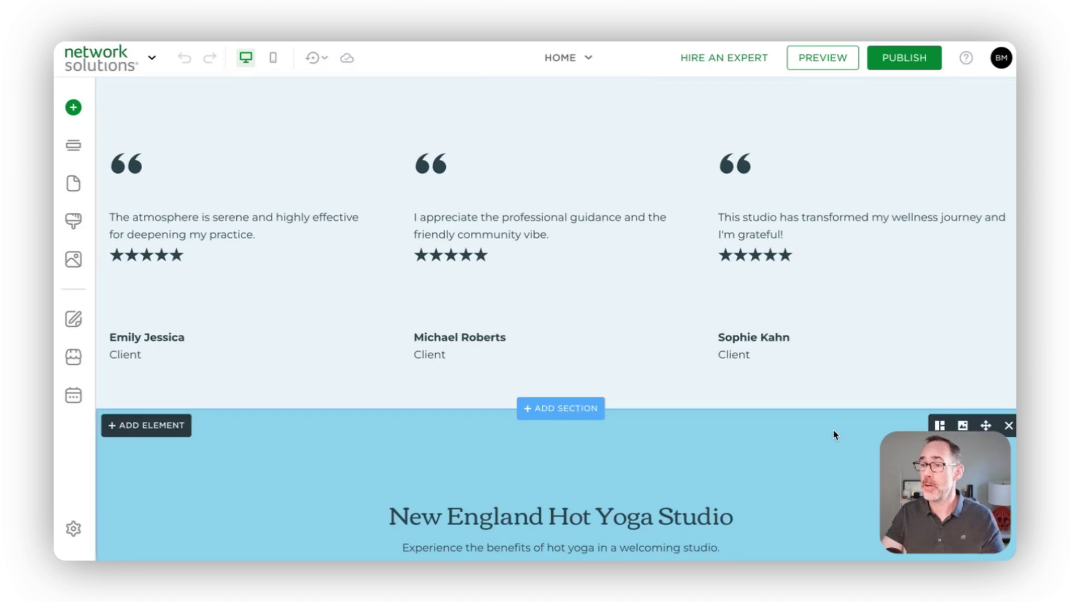
scroll(833, 430, "down", 3)
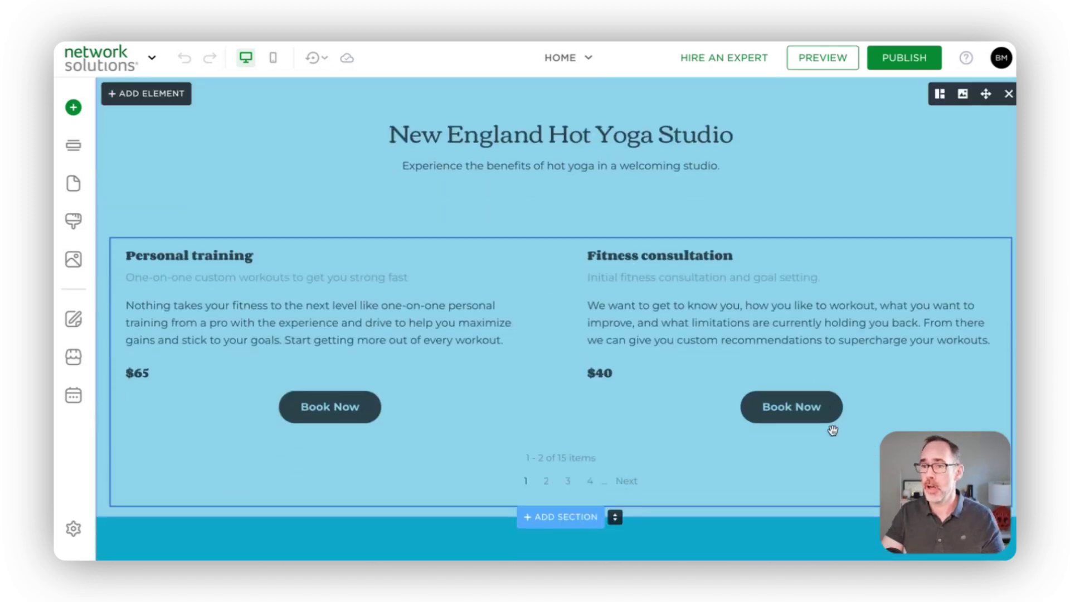
scroll(597, 404, "up", 20)
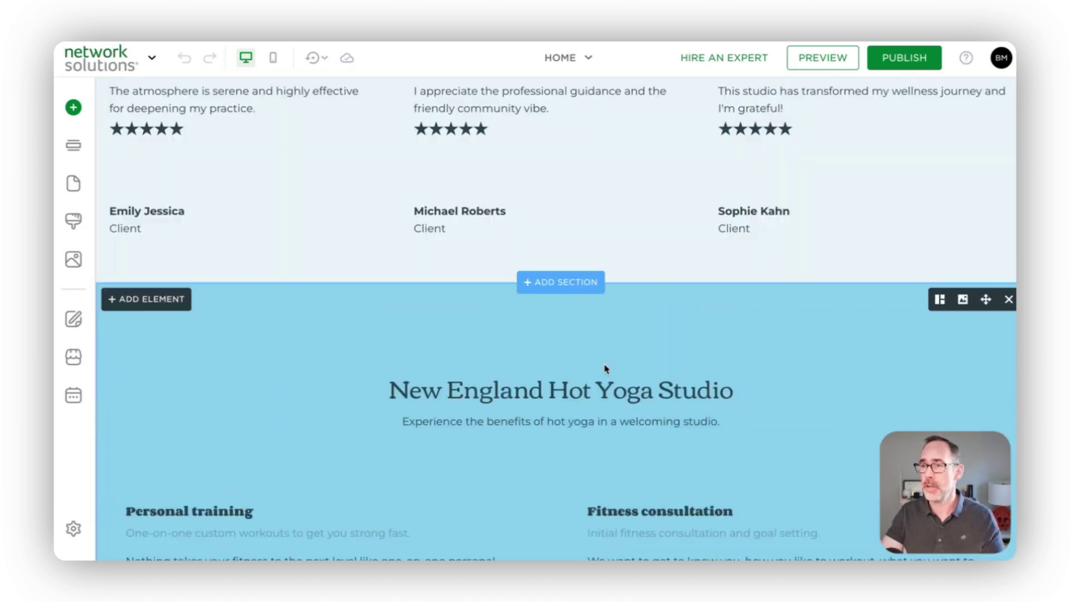
scroll(605, 365, "up", 9)
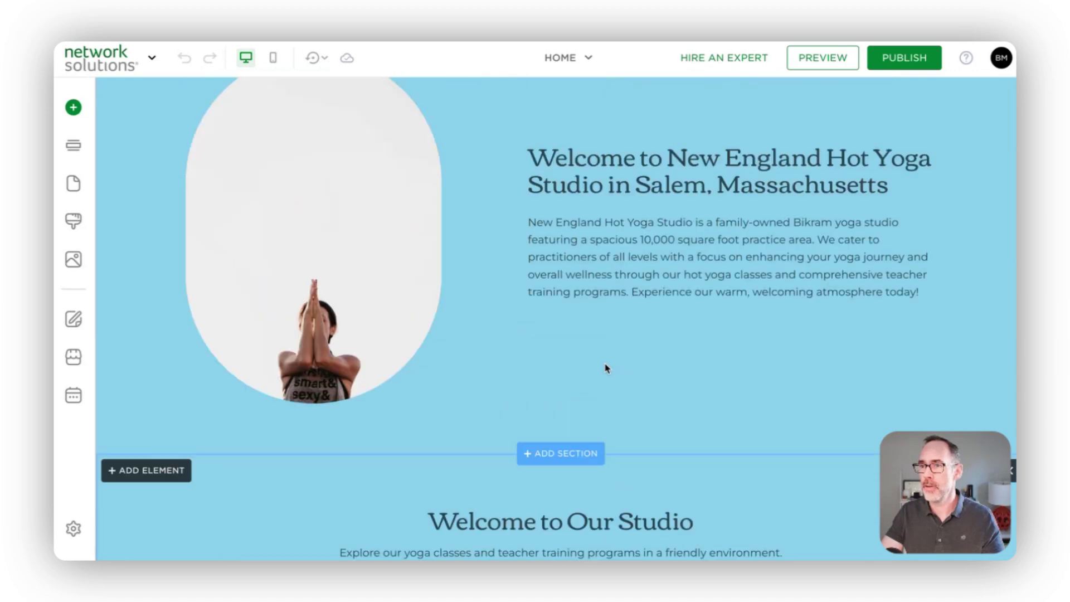
scroll(605, 370, "down", 3)
scroll(604, 371, "down", 15)
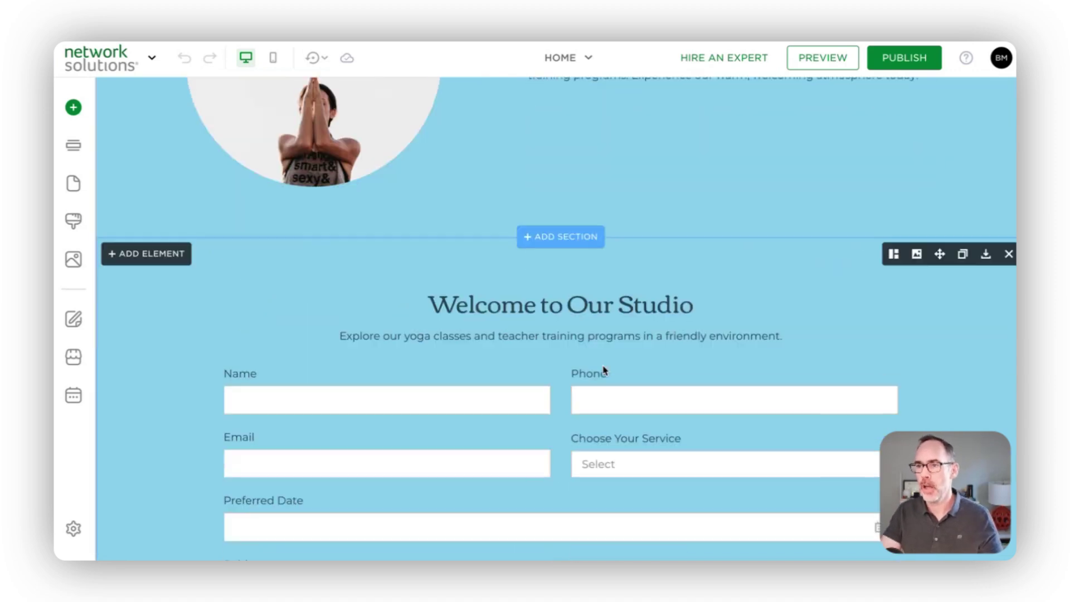
scroll(603, 369, "down", 8)
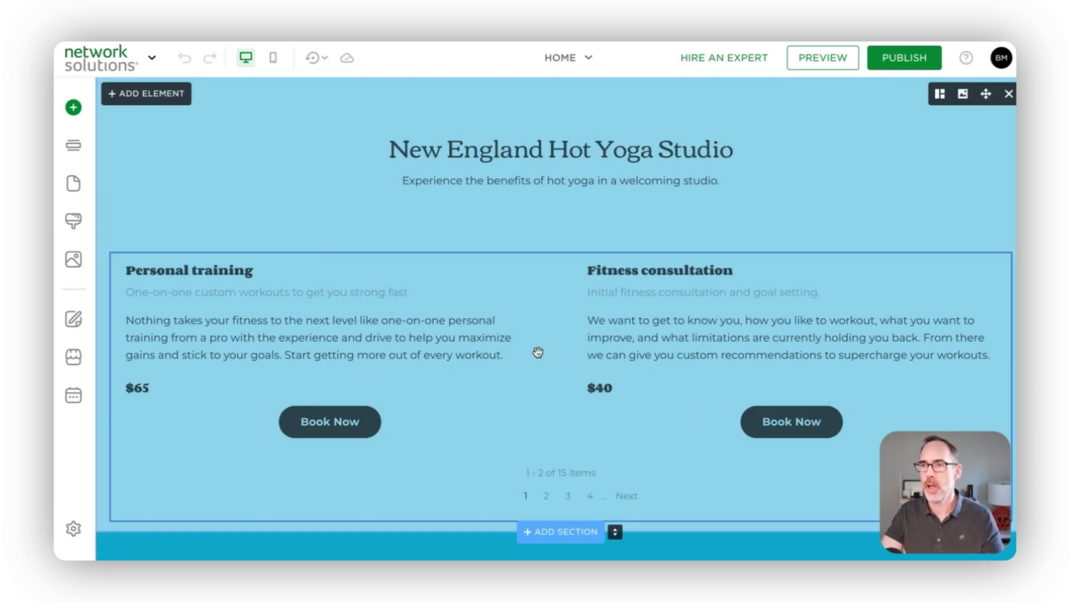
scroll(601, 376, "down", 10)
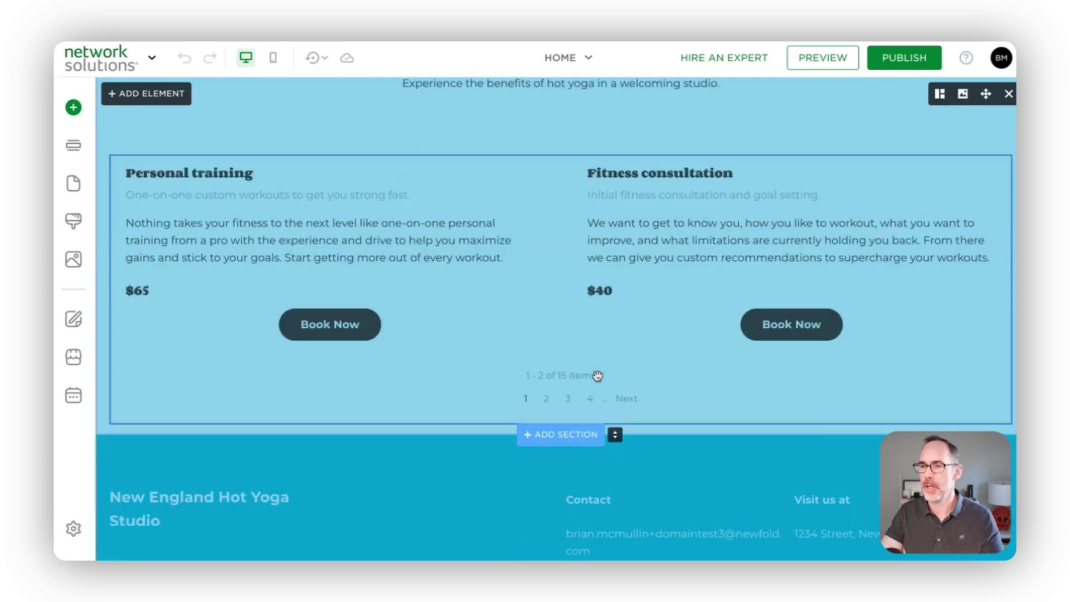
scroll(599, 375, "up", 5)
scroll(599, 373, "up", 15)
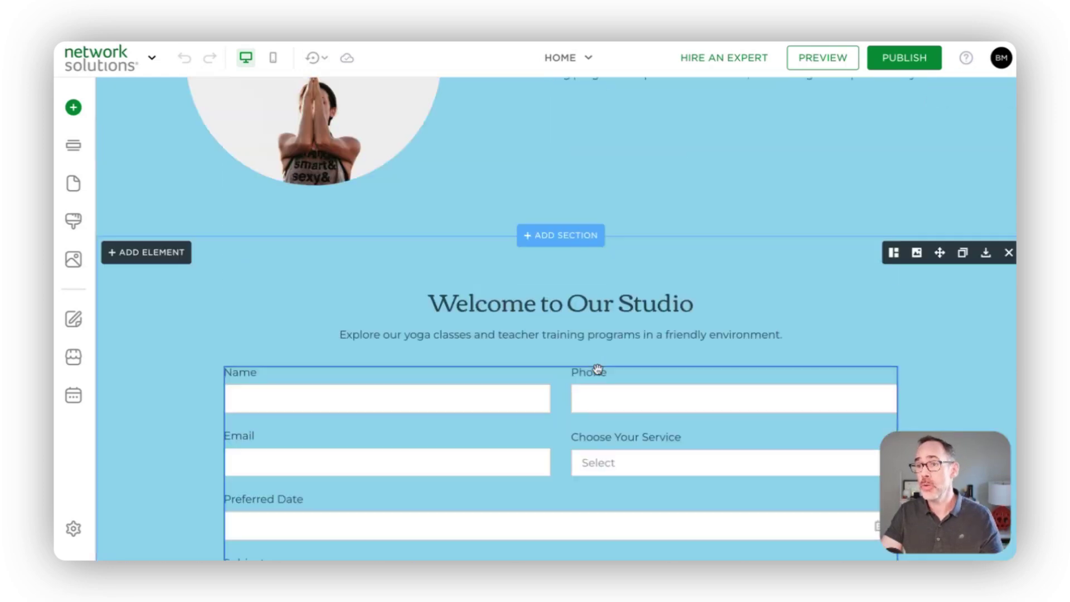